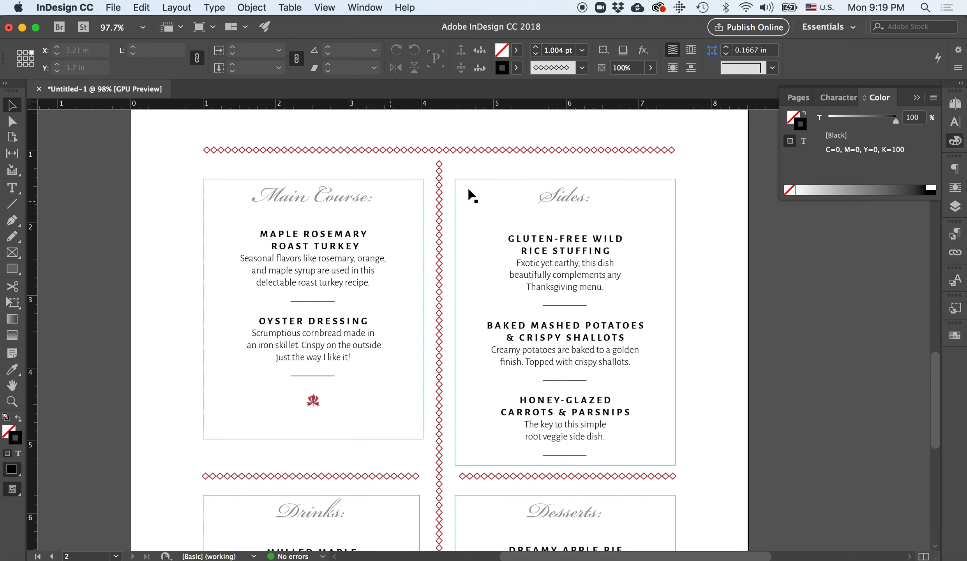
# Examine the menu's inside page and the cover page, including the red accent colour saved in the document's swatches
pyautogui.scroll(-2, 549, 212)
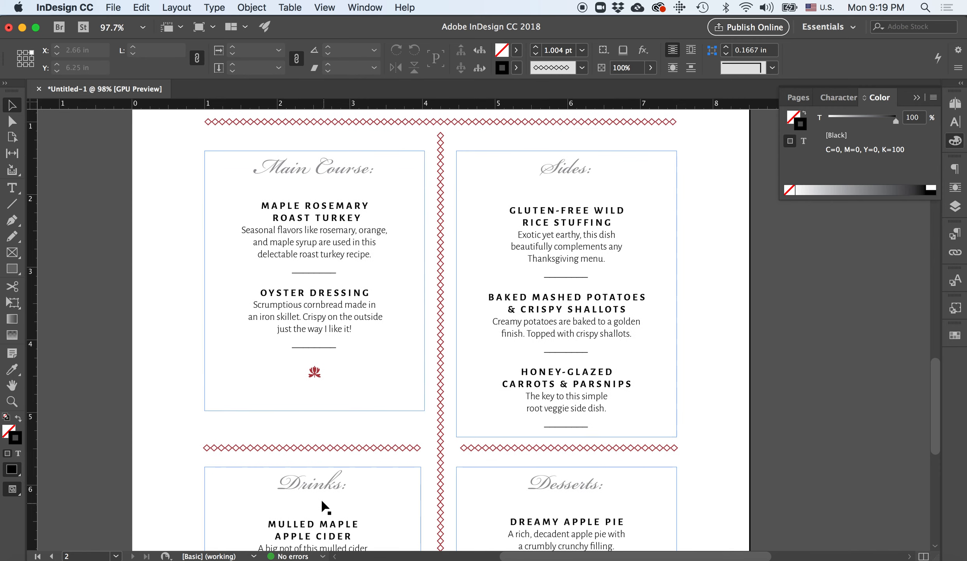
pyautogui.scroll(1, 586, 457)
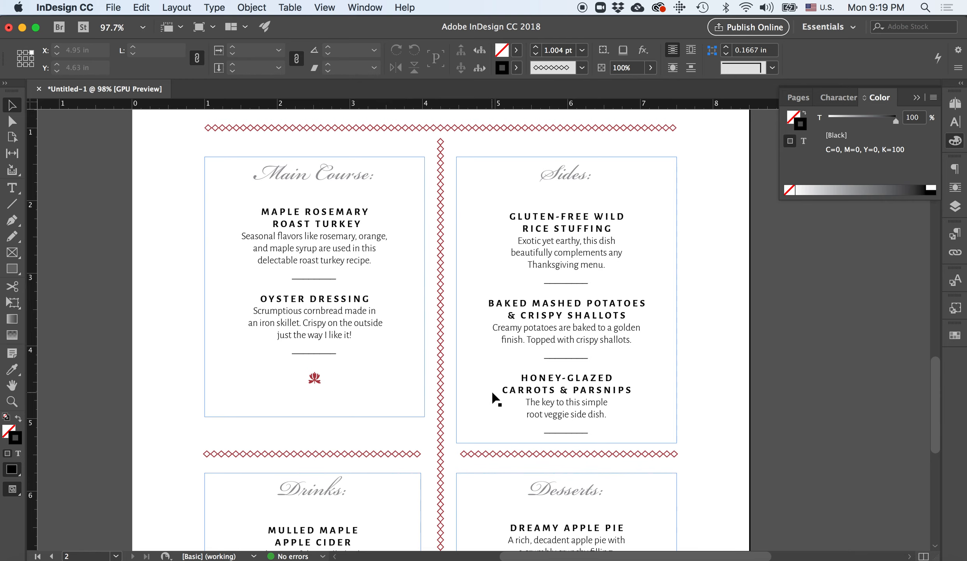
pyautogui.scroll(-10, 495, 397)
pyautogui.scroll(12, 495, 399)
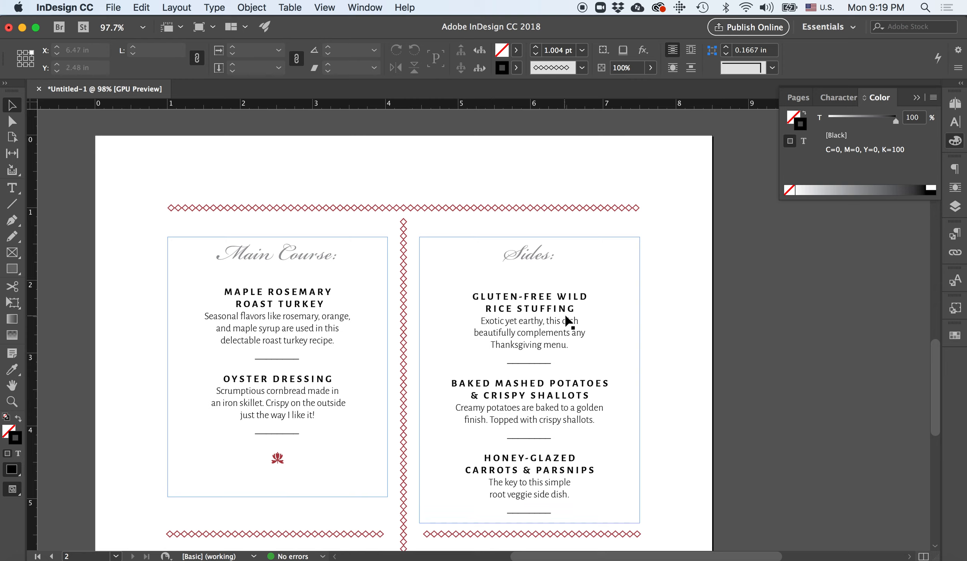
pyautogui.scroll(8, 495, 244)
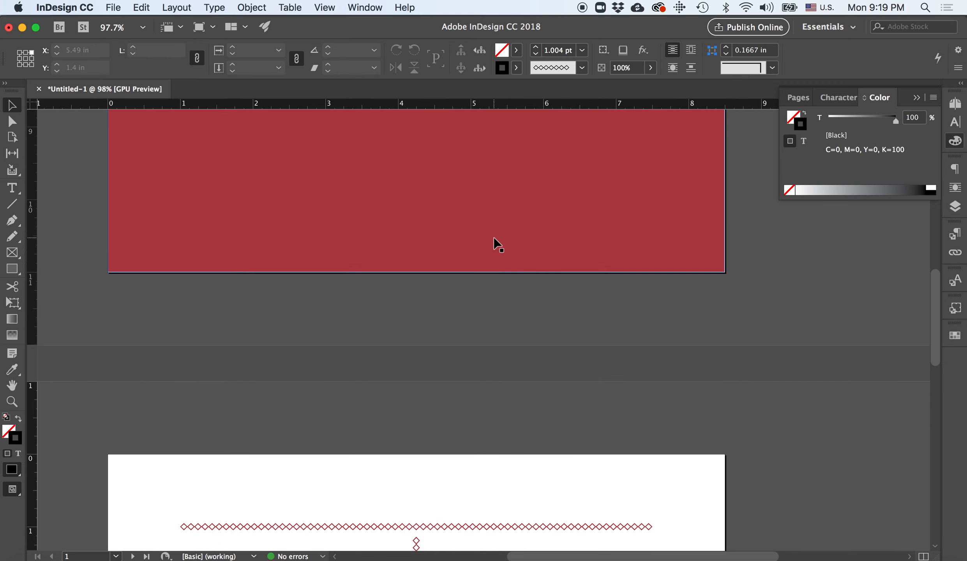
pyautogui.scroll(-2, 476, 252)
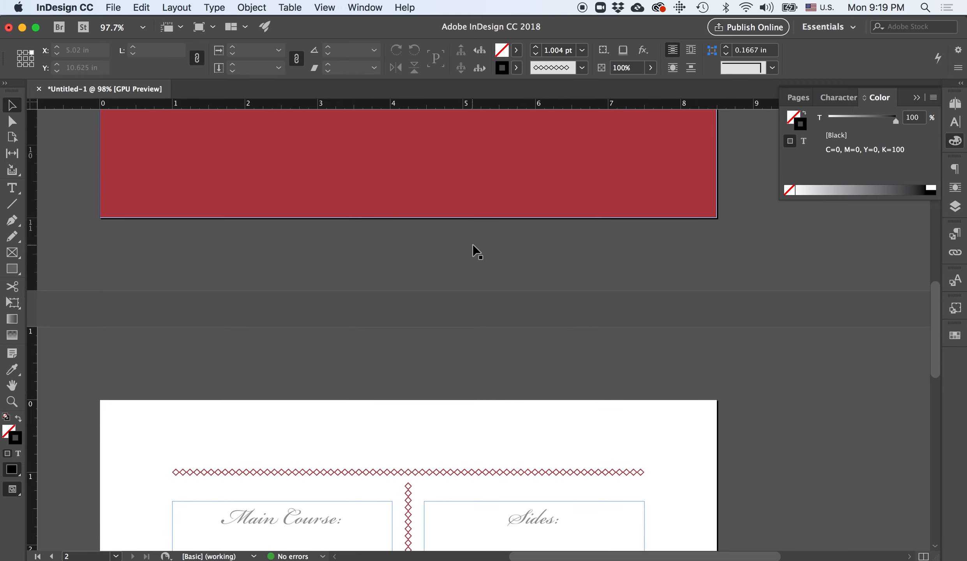
pyautogui.scroll(-11, 476, 252)
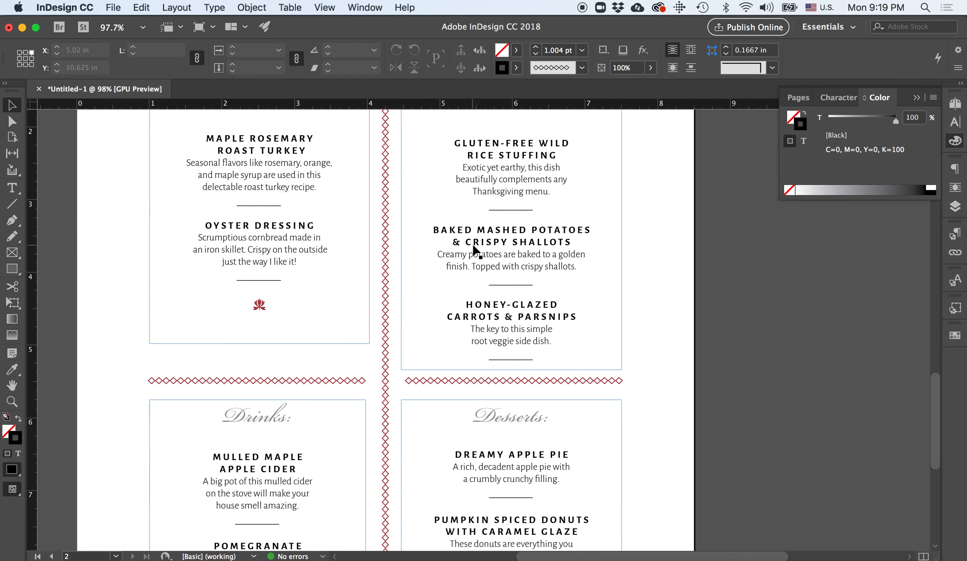
pyautogui.scroll(3, 474, 249)
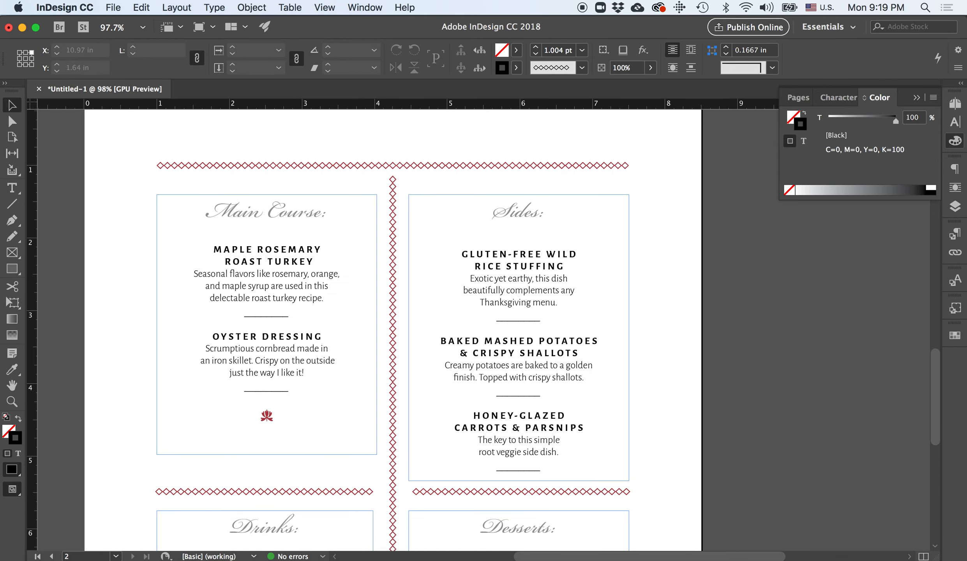
pyautogui.click(956, 336)
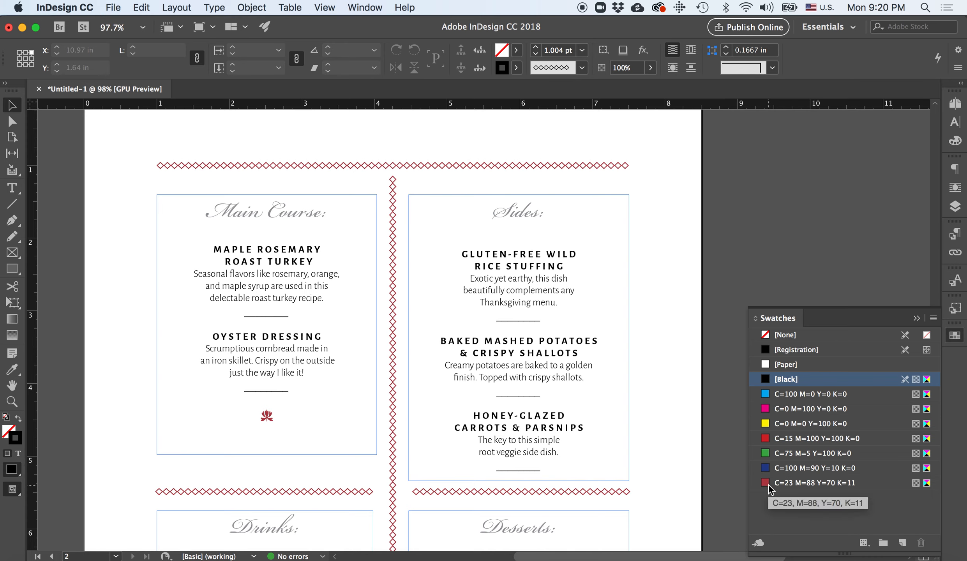
# Change the fill of the cover page's red background rectangle to C=24 M=91 Y=62 K=10
pyautogui.scroll(10, 214, 179)
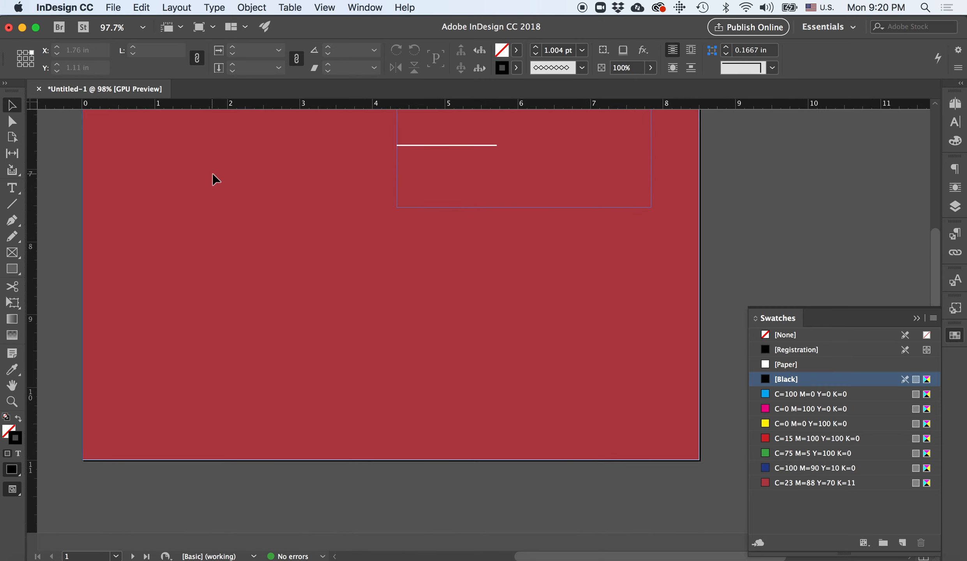
pyautogui.press('super+minus')
pyautogui.scroll(5, 214, 179)
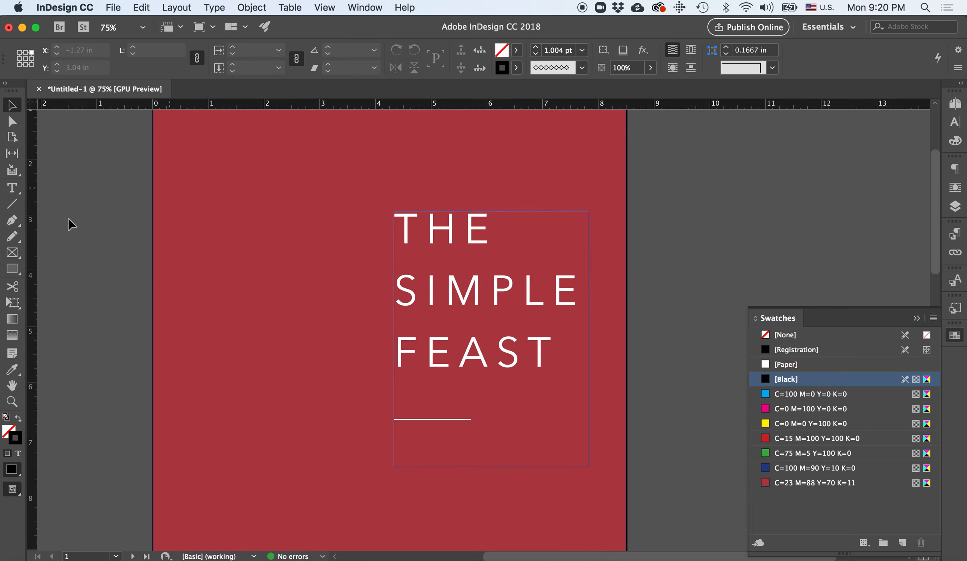
pyautogui.click(217, 232)
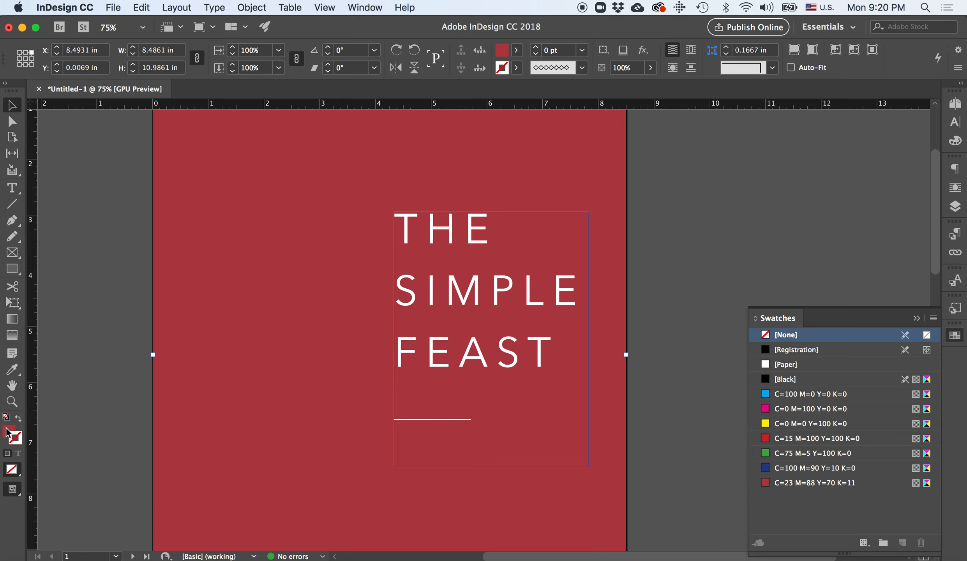
pyautogui.doubleClick(8, 431)
pyautogui.moveTo(363, 356)
pyautogui.mouseDown()
pyautogui.moveTo(348, 374)
pyautogui.moveTo(363, 387)
pyautogui.moveTo(364, 365)
pyautogui.mouseUp()
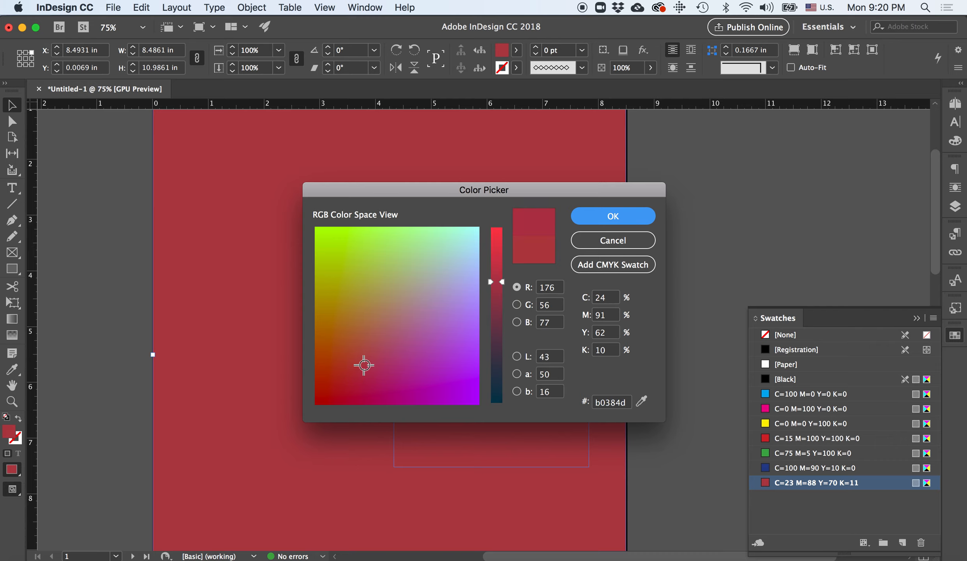
pyautogui.click(622, 219)
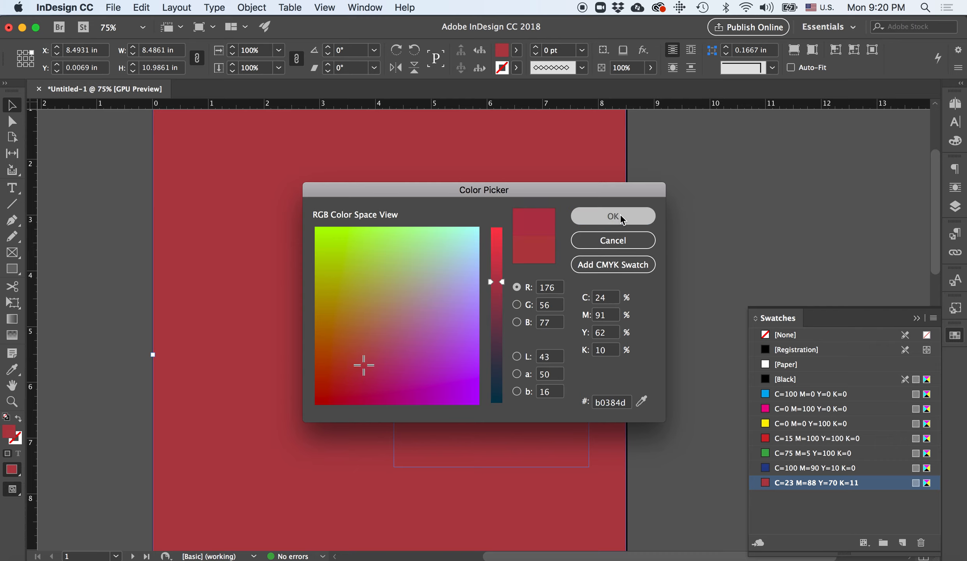
# Set the cyan value of the cover background's fill to 18% and add the colour to the swatches
pyautogui.click(956, 142)
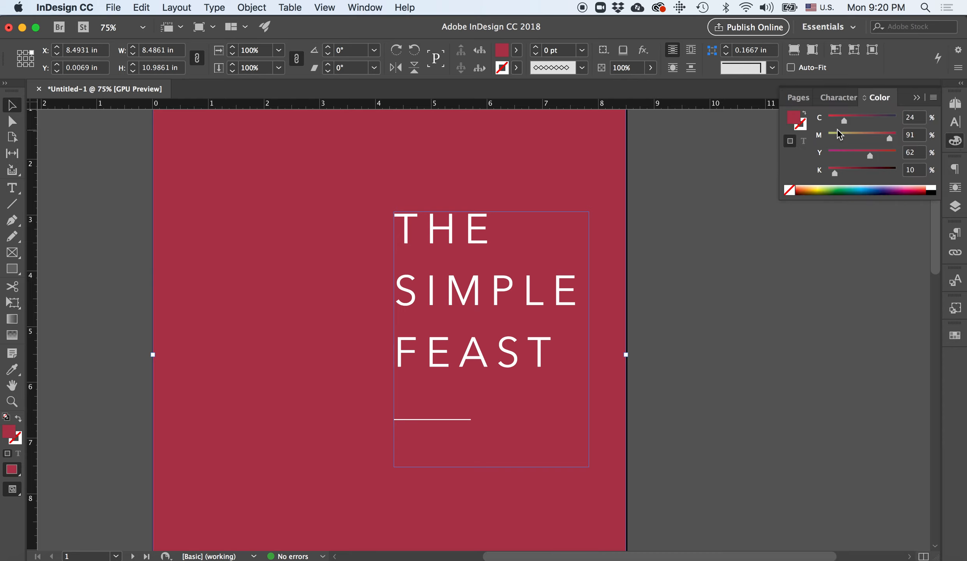
pyautogui.moveTo(841, 118)
pyautogui.mouseDown()
pyautogui.moveTo(851, 118)
pyautogui.moveTo(840, 118)
pyautogui.mouseUp()
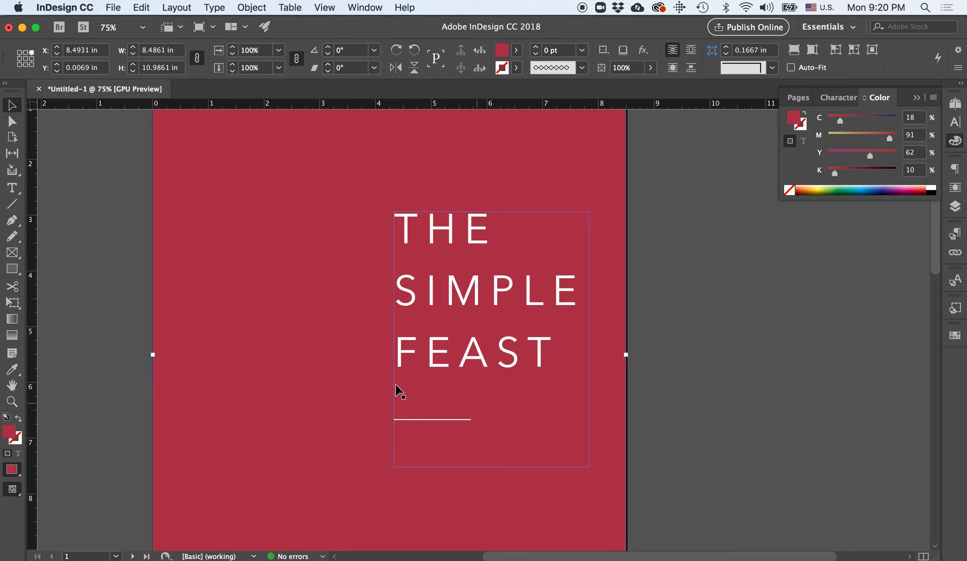
pyautogui.rightClick(797, 122)
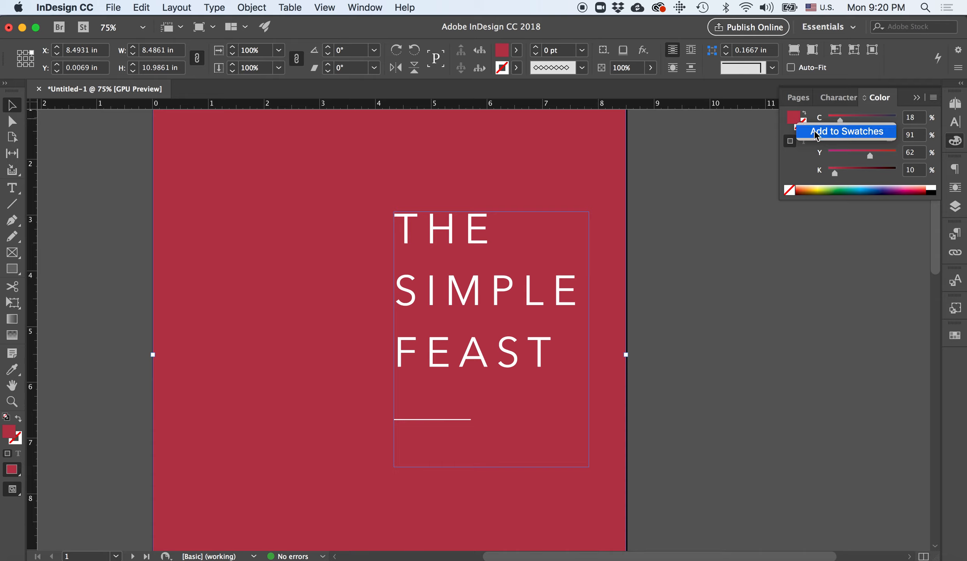
pyautogui.click(816, 135)
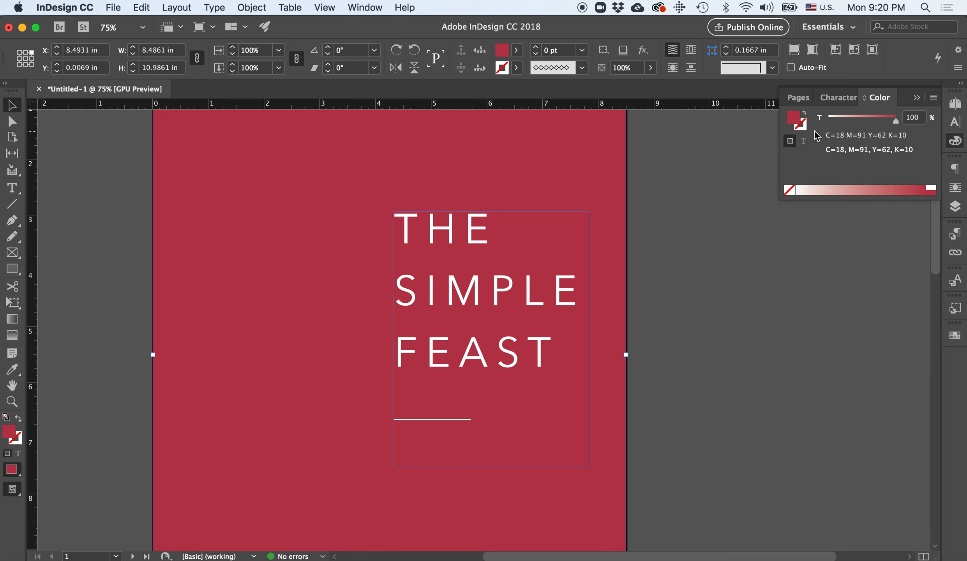
# Turn off naming by colour value for the C=18 M=91 Y=62 K=10 swatch and name it "Autumn Red"
pyautogui.click(955, 337)
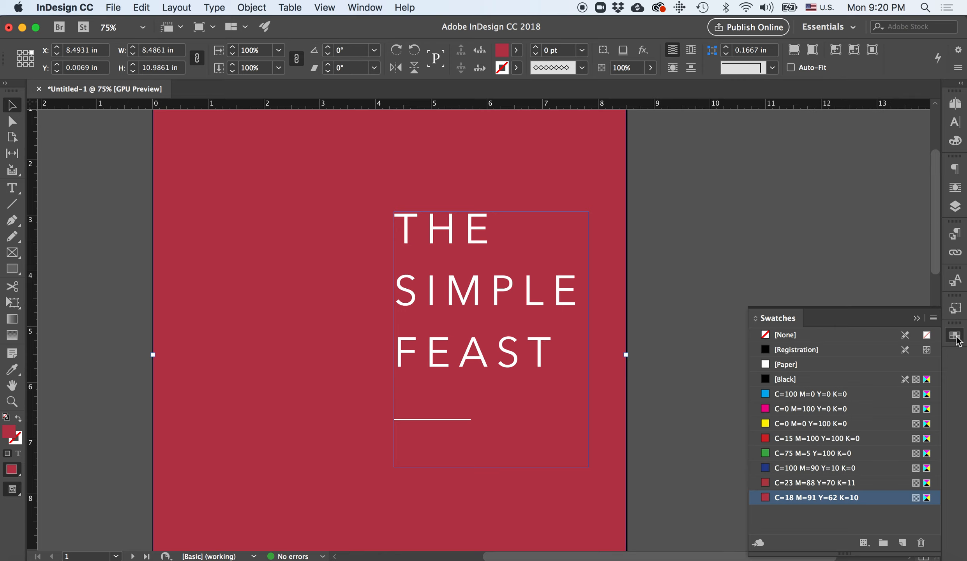
pyautogui.doubleClick(768, 499)
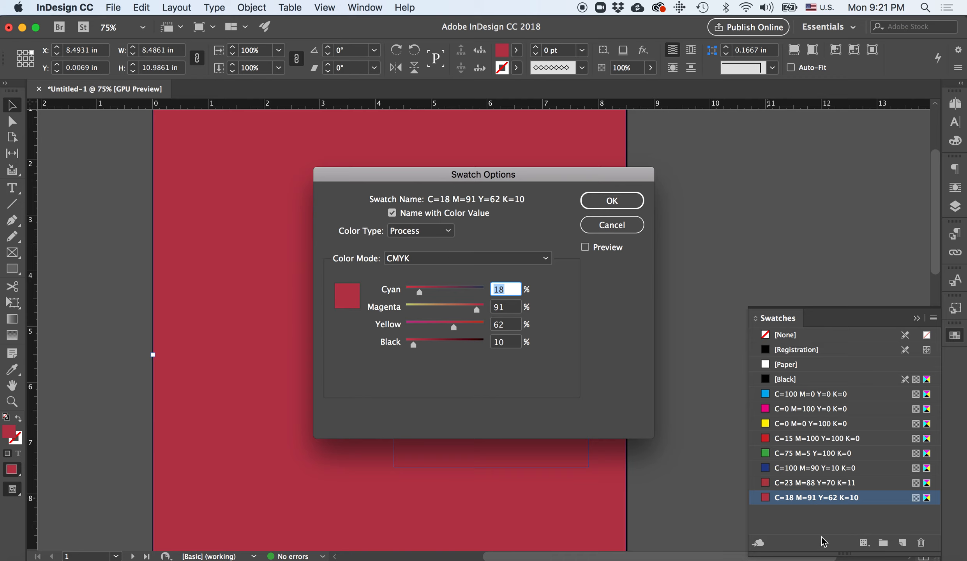
pyautogui.click(392, 214)
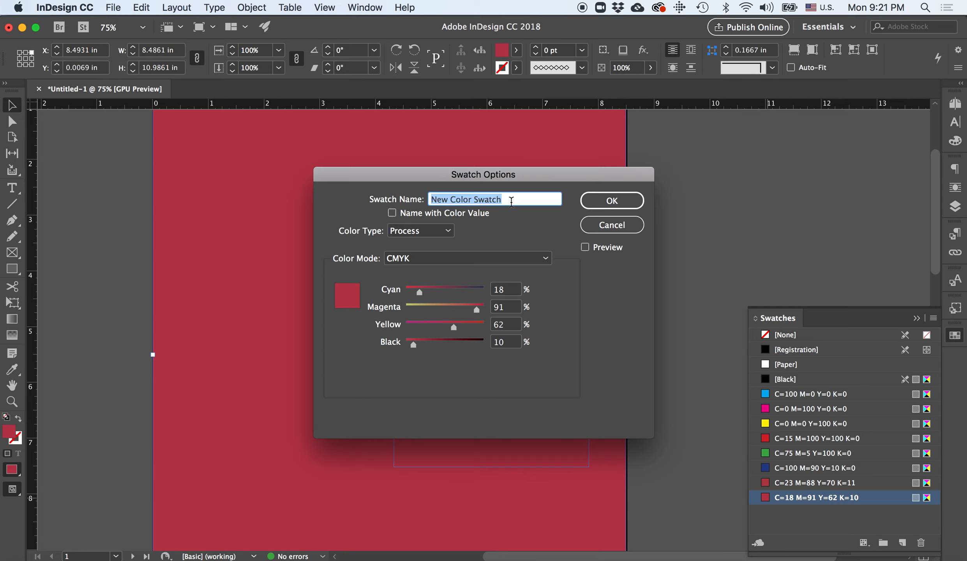
pyautogui.write('Autumn Red')
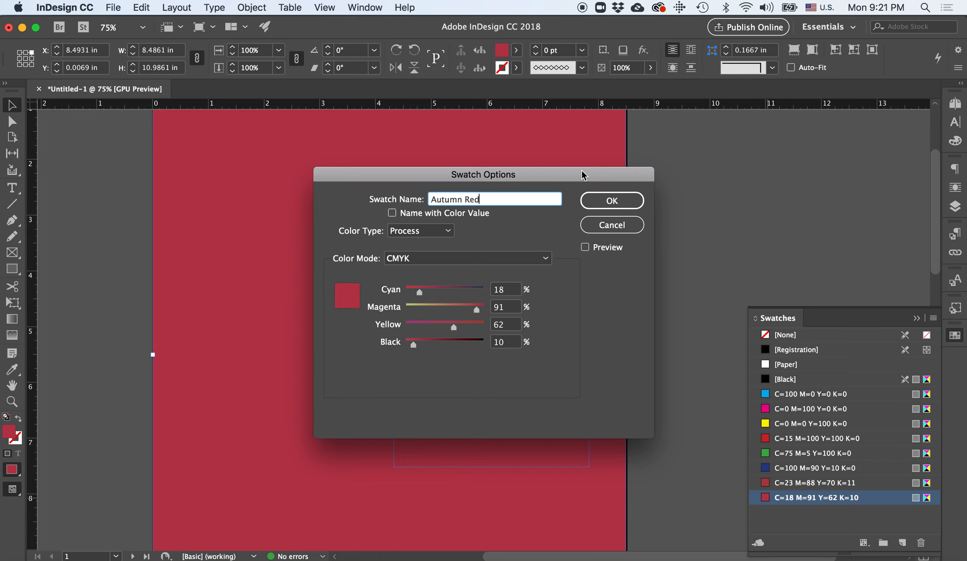
pyautogui.click(618, 200)
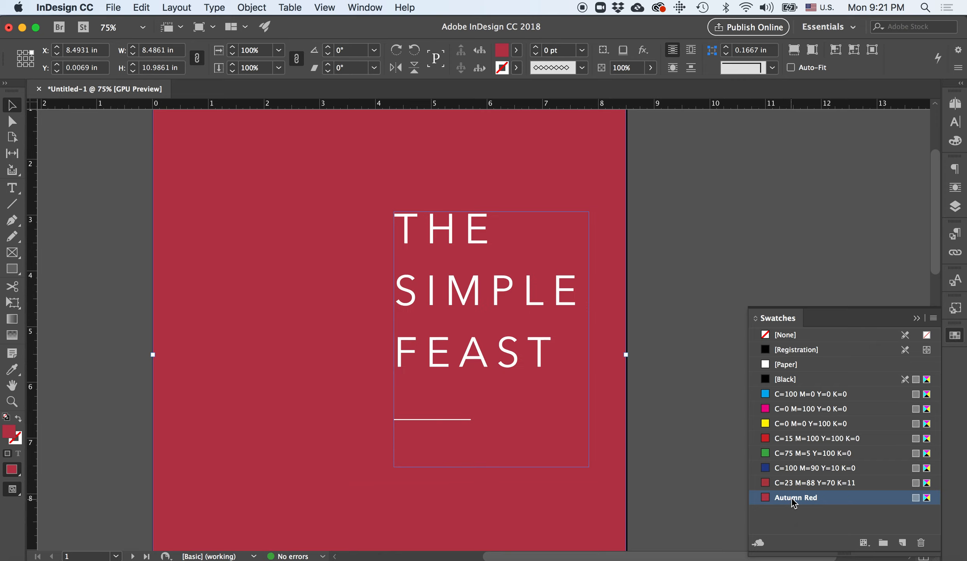
pyautogui.moveTo(794, 504)
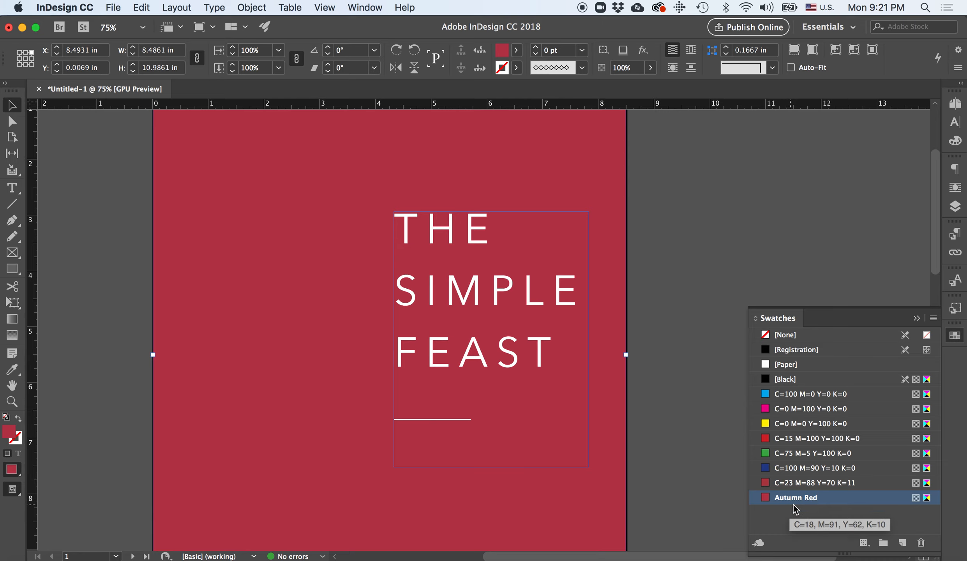
# Replace the red ornament below the Oyster Dressing entry on page 2 with the character "a" in the Bodoni Ornaments font
pyautogui.scroll(-2, 509, 432)
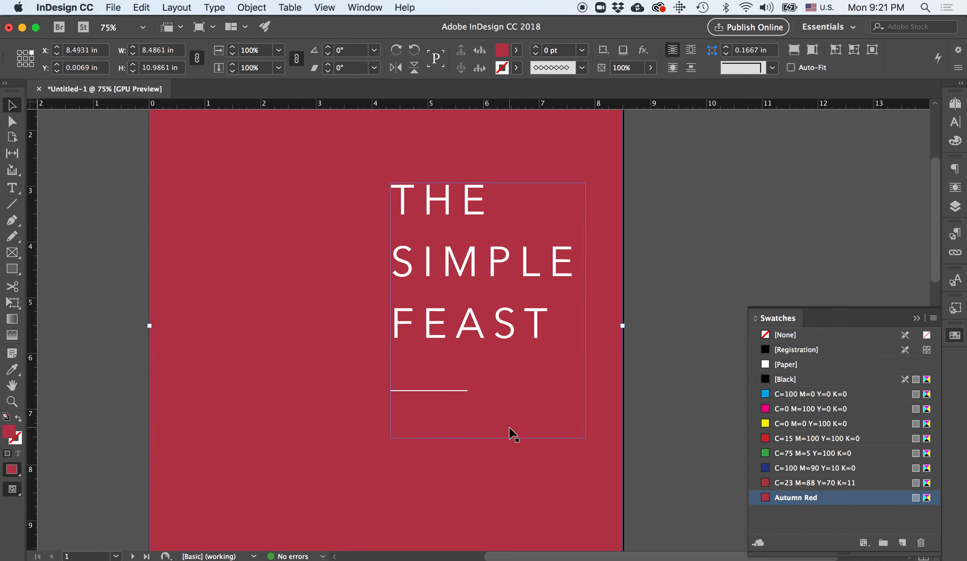
pyautogui.scroll(-2, 509, 432)
pyautogui.scroll(-5, 513, 434)
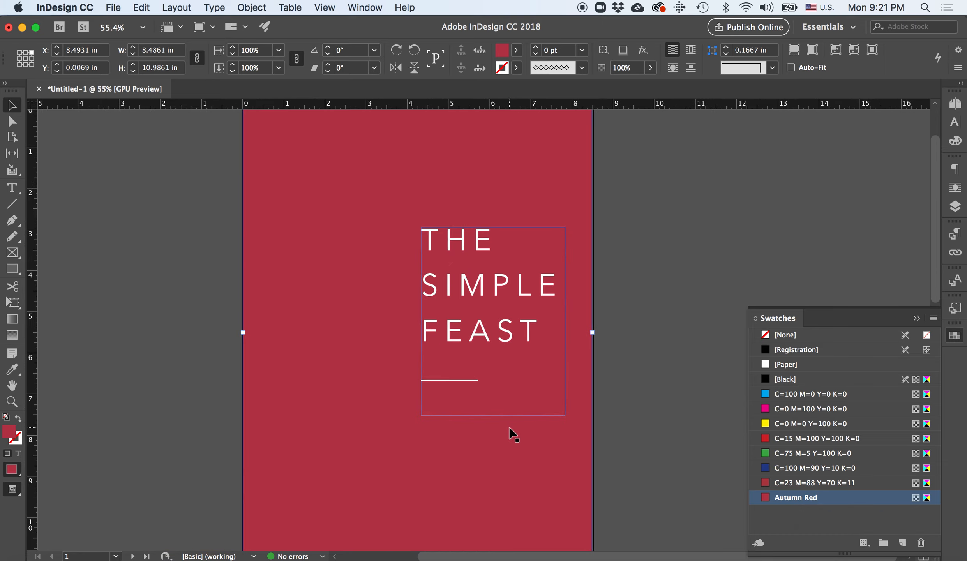
pyautogui.scroll(-15, 513, 434)
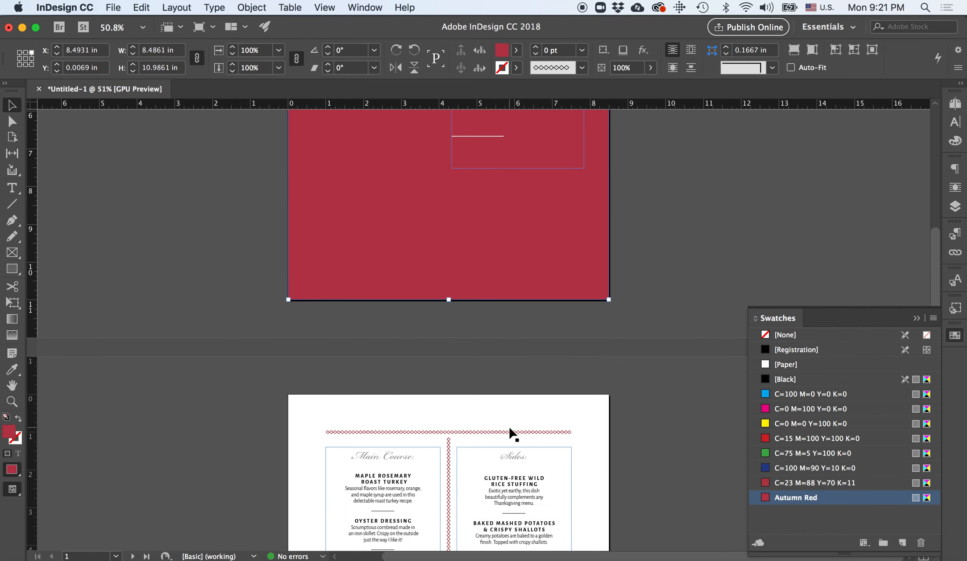
pyautogui.scroll(6, 513, 435)
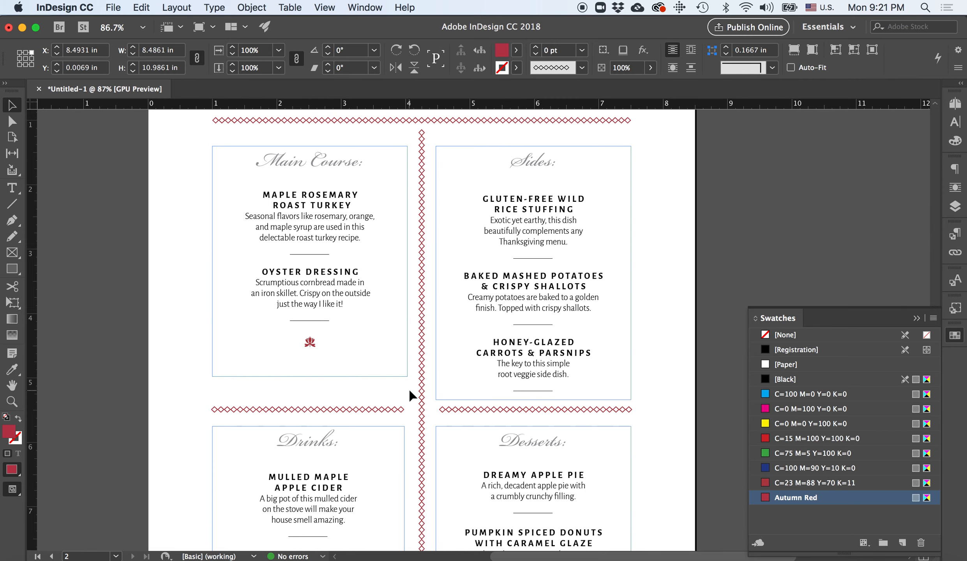
pyautogui.scroll(4, 410, 395)
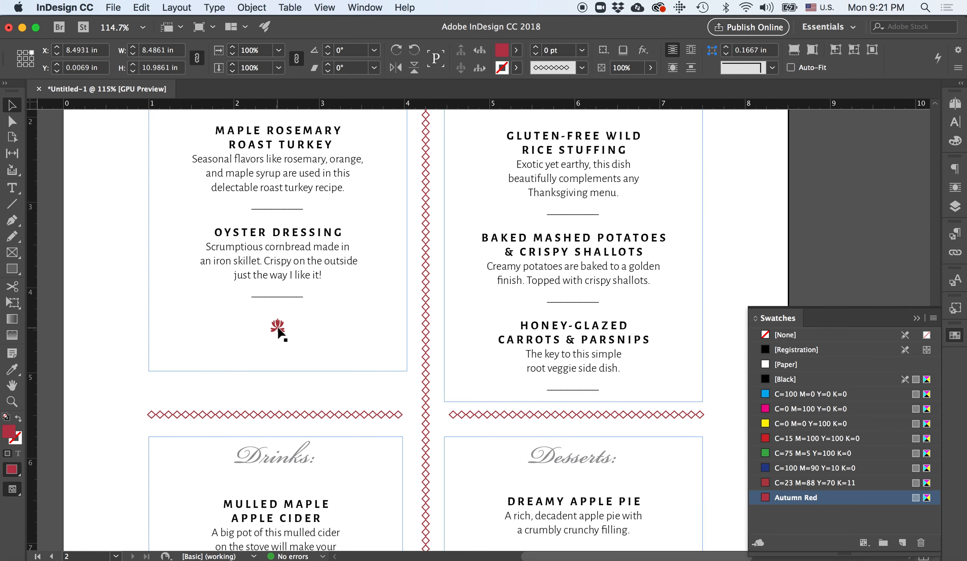
pyautogui.scroll(2, 280, 333)
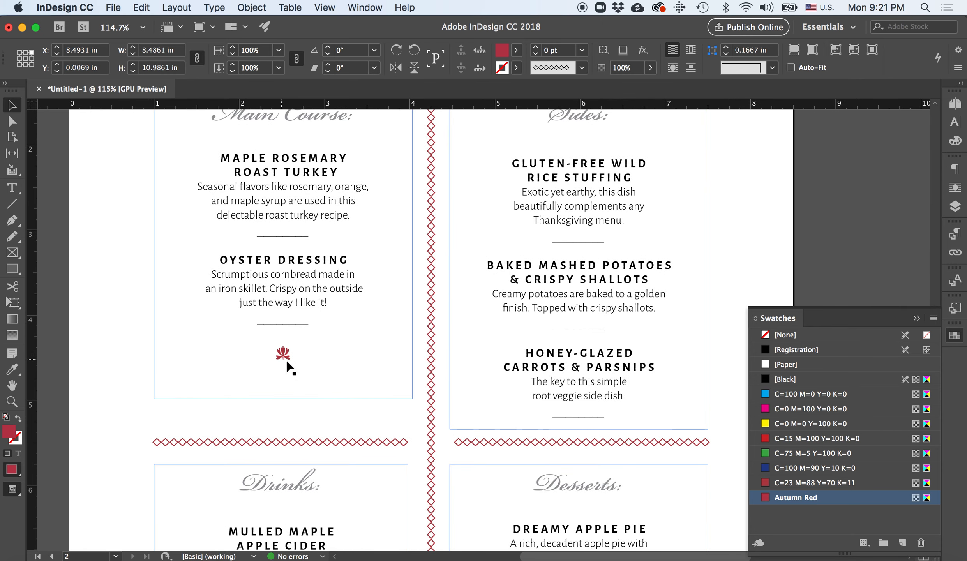
pyautogui.click(11, 188)
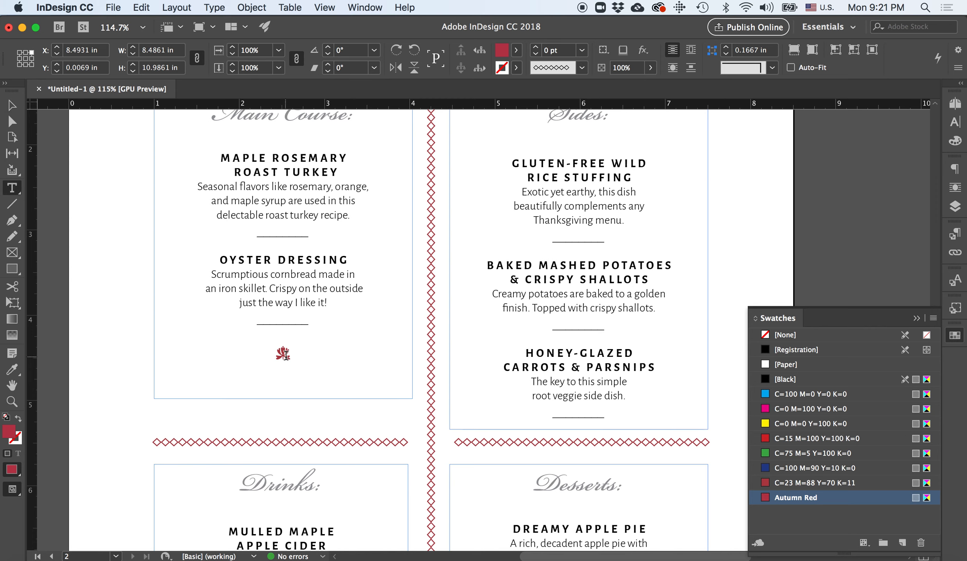
pyautogui.doubleClick(287, 354)
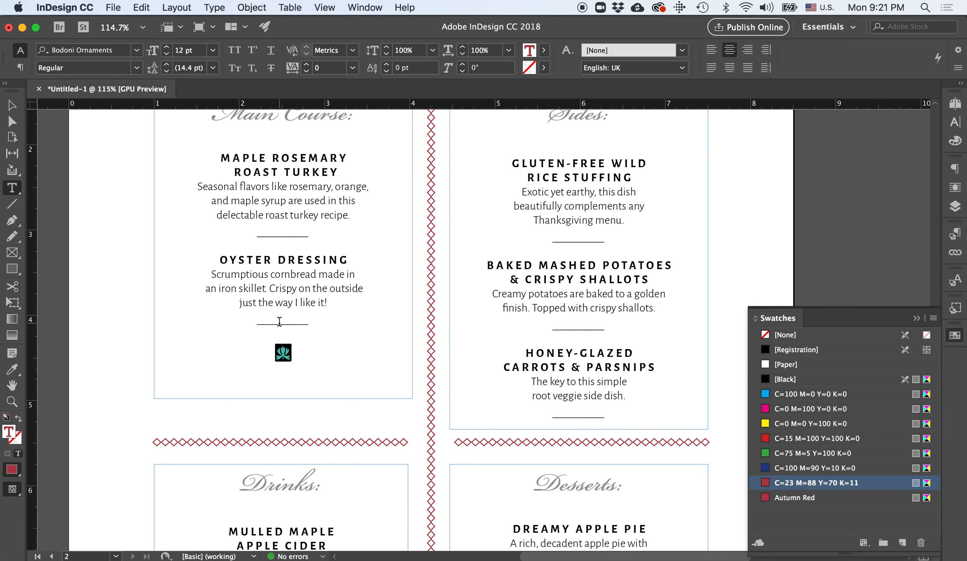
pyautogui.press('super+t')
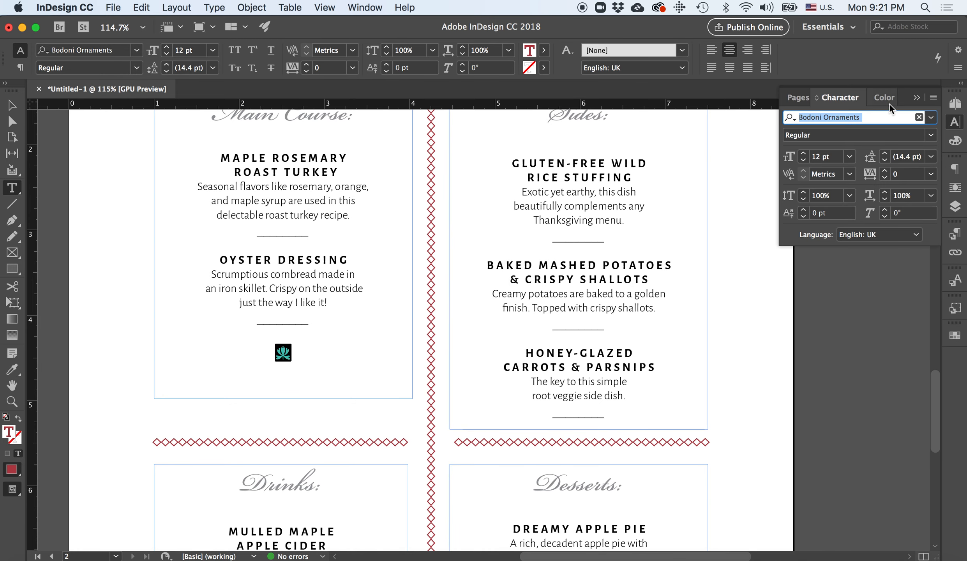
pyautogui.click(931, 116)
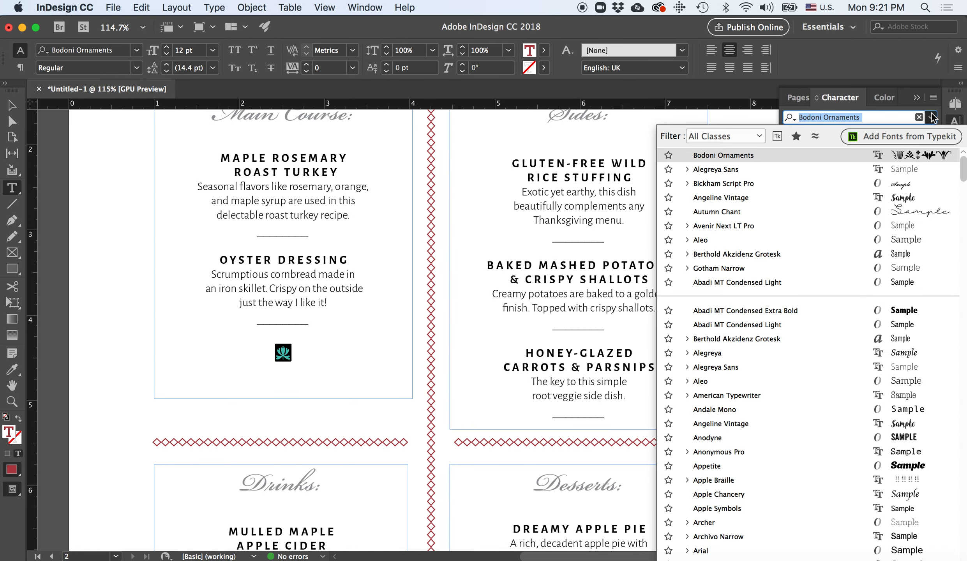
pyautogui.click(774, 157)
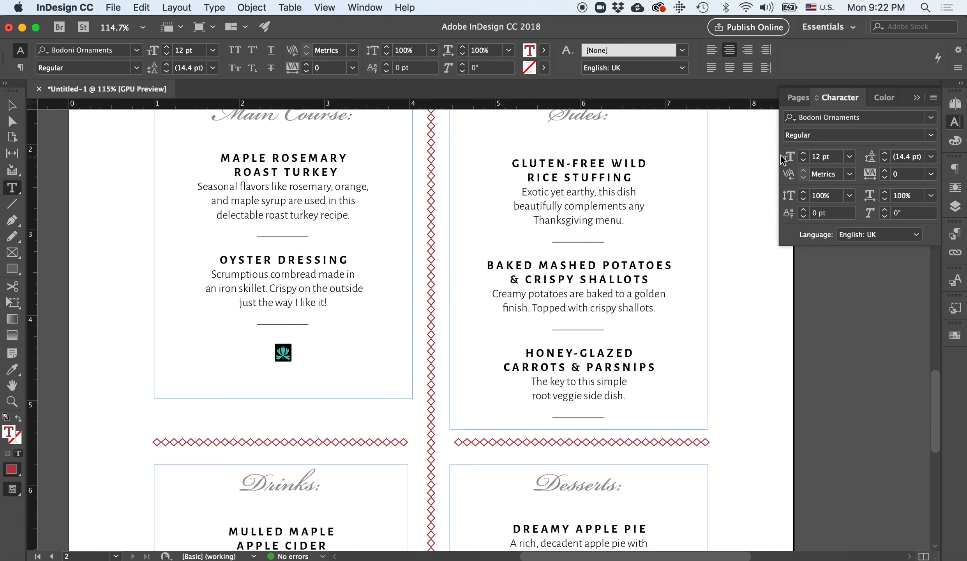
pyautogui.press('BackSpace')
pyautogui.write('a')
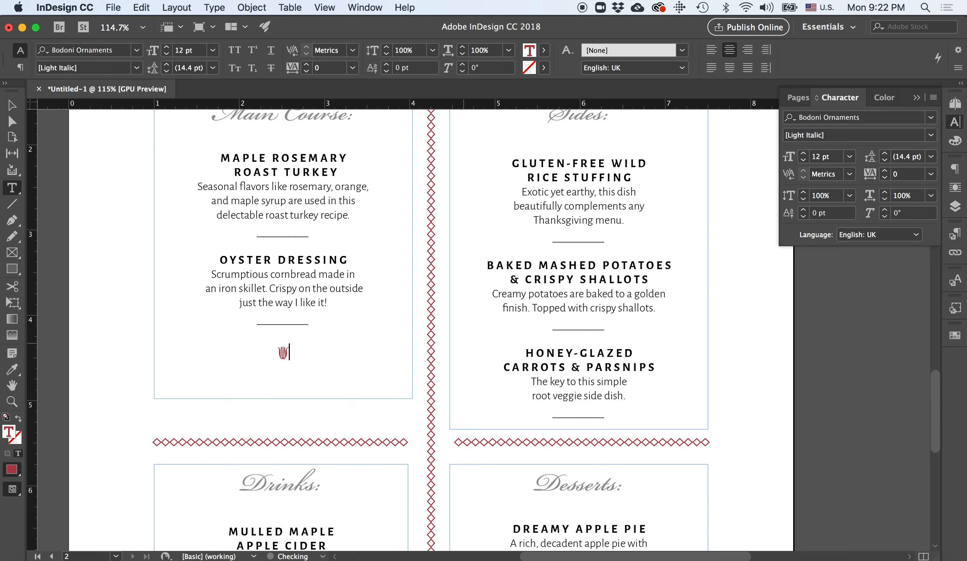
# Try the Bodoni Ornaments characters "s", "d" and "f" for the ornament below Oyster Dressing, settling on "g"
pyautogui.press('BackSpace')
pyautogui.write('s')
pyautogui.press('BackSpace')
pyautogui.write('d')
pyautogui.press('BackSpace')
pyautogui.write('f')
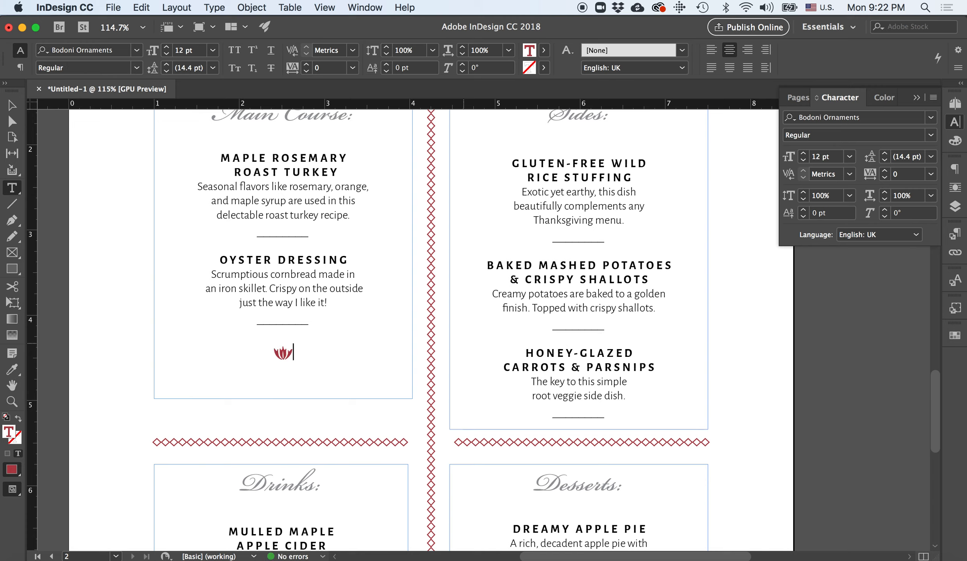
pyautogui.press('BackSpace')
pyautogui.write('g')
pyautogui.scroll(-1, 437, 284)
pyautogui.scroll(-3, 437, 284)
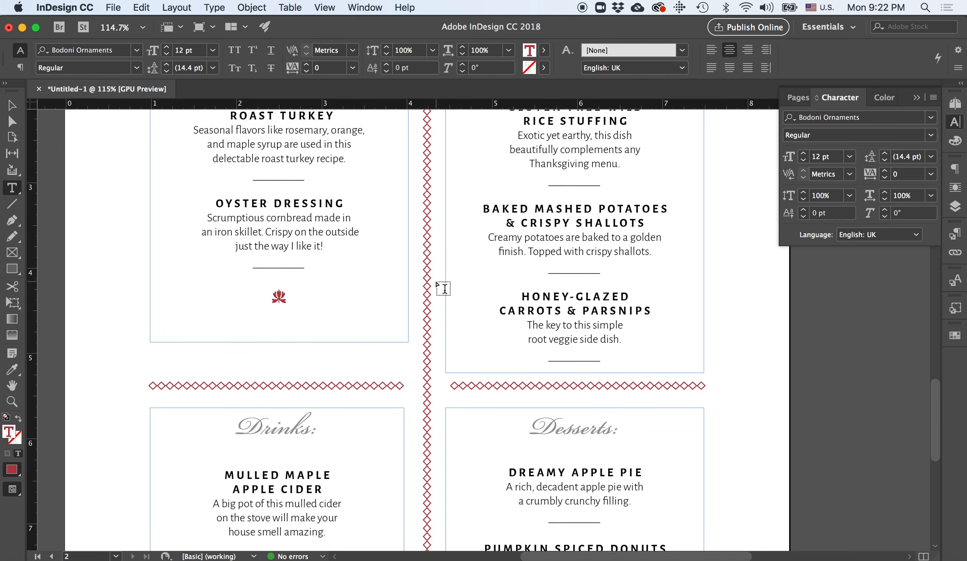
pyautogui.click(8, 103)
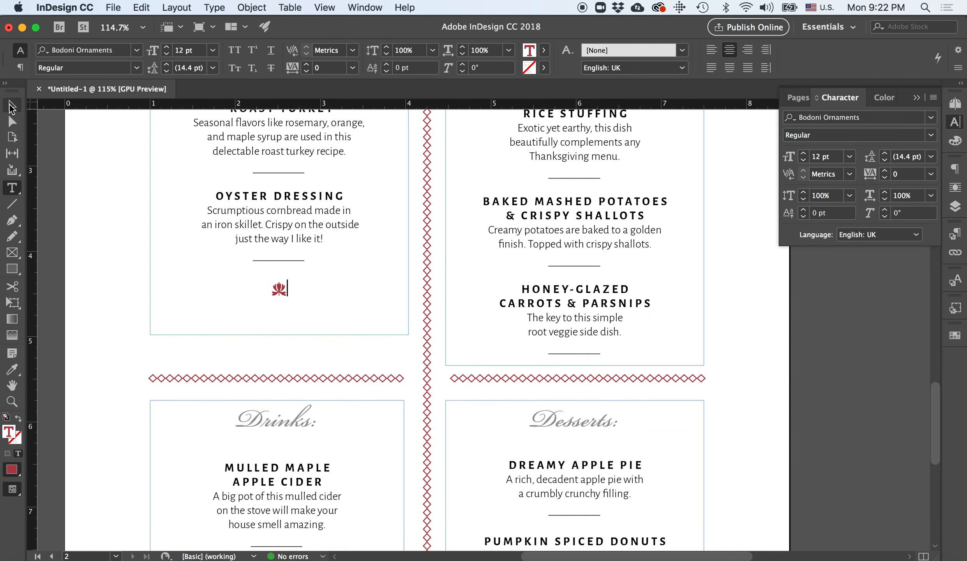
# Hide the frame edges in the document and deselect the Main Course text frame
pyautogui.scroll(-5, 129, 210)
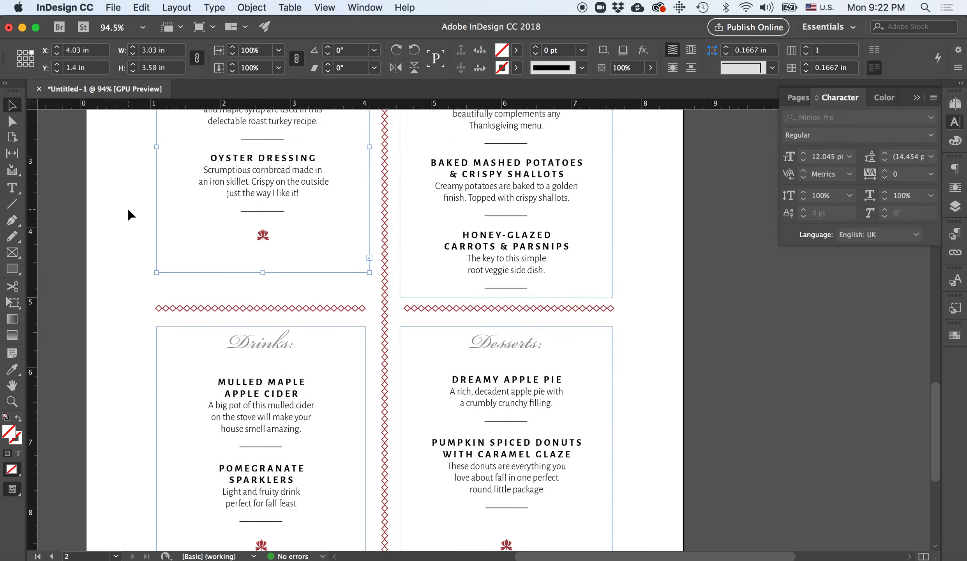
pyautogui.scroll(5, 131, 214)
pyautogui.scroll(-2, 131, 214)
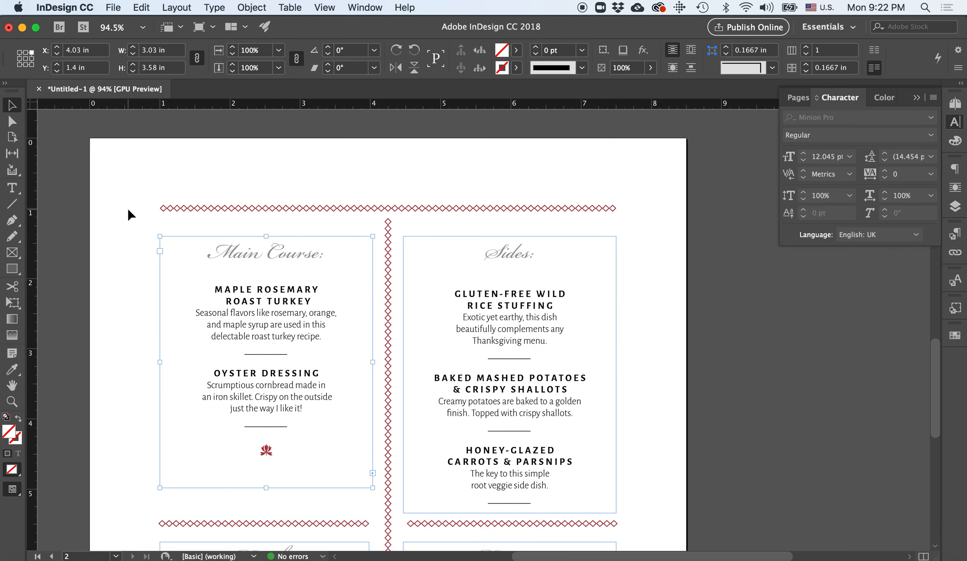
pyautogui.click(331, 5)
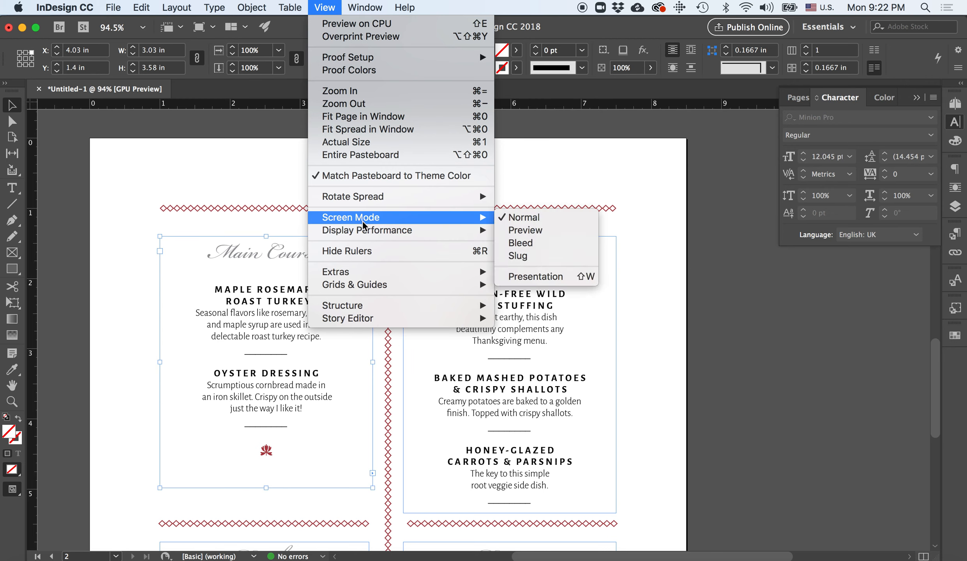
pyautogui.moveTo(366, 232)
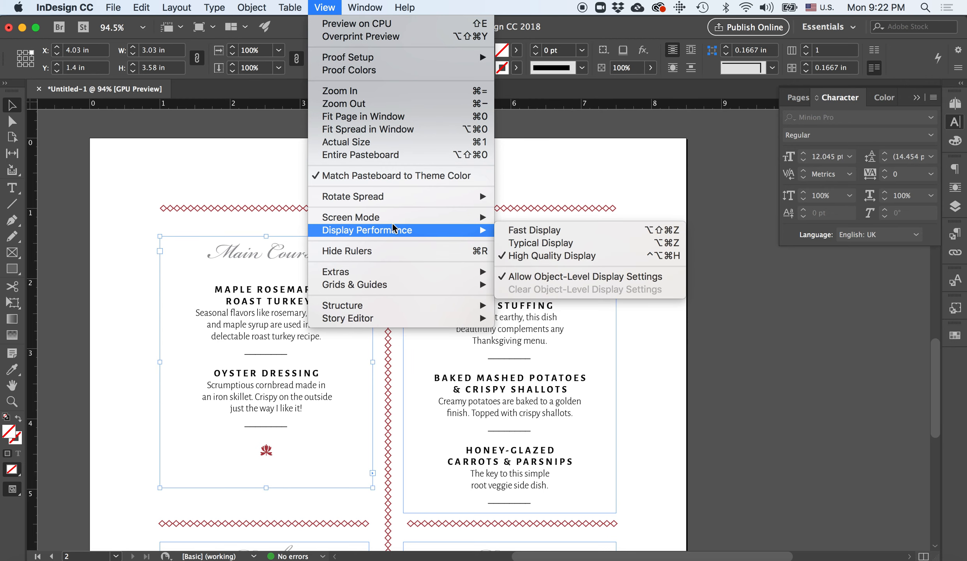
pyautogui.moveTo(394, 222)
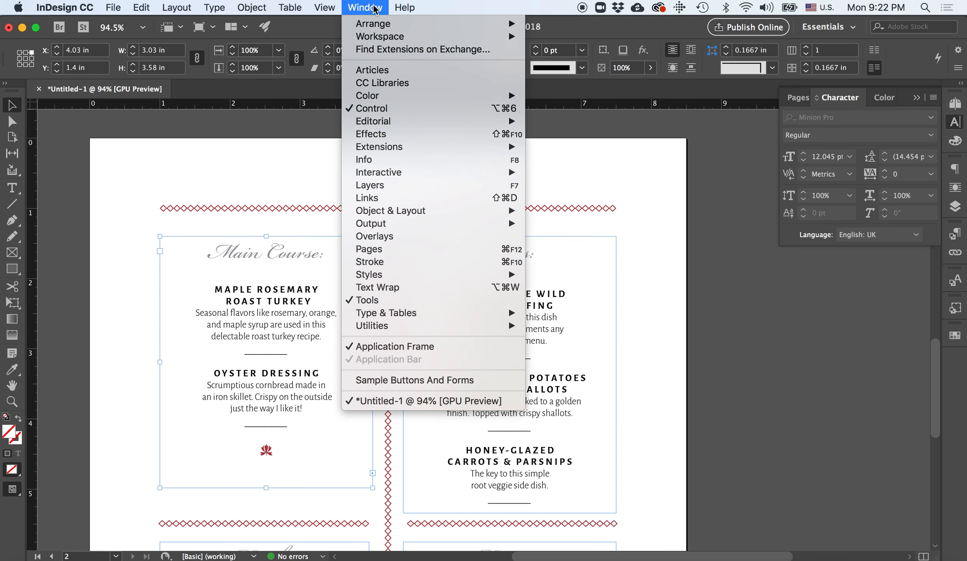
pyautogui.moveTo(406, 14)
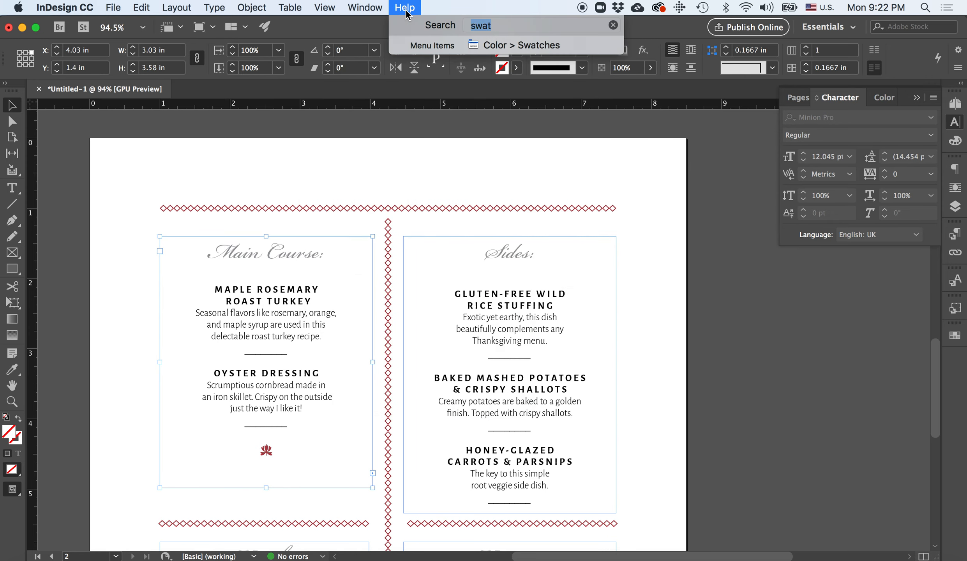
pyautogui.write('guide')
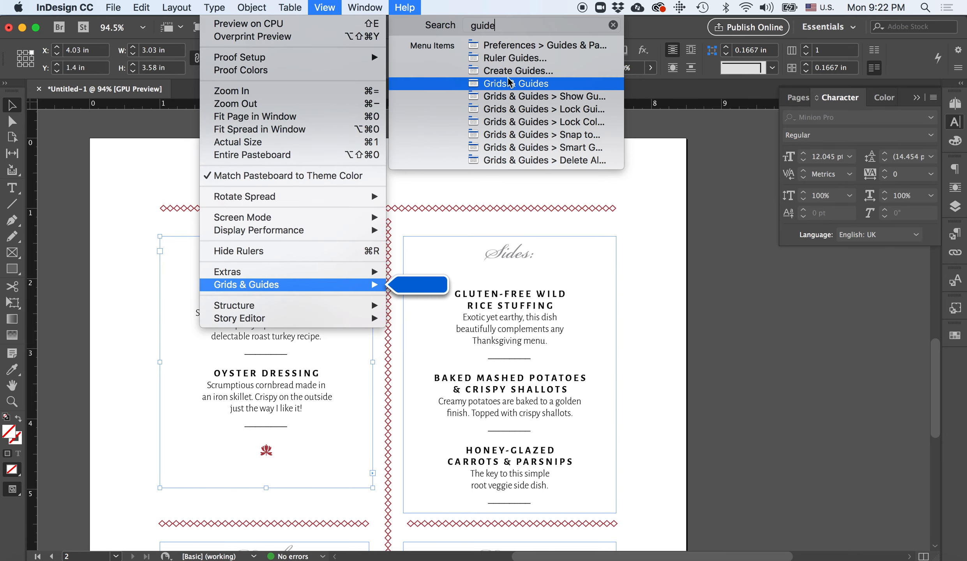
pyautogui.moveTo(516, 97)
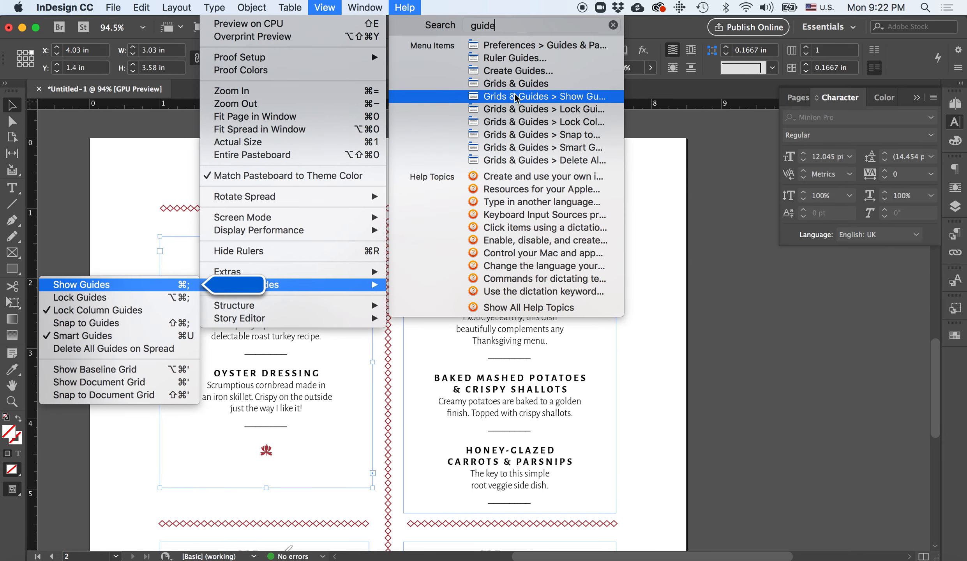
pyautogui.moveTo(356, 287)
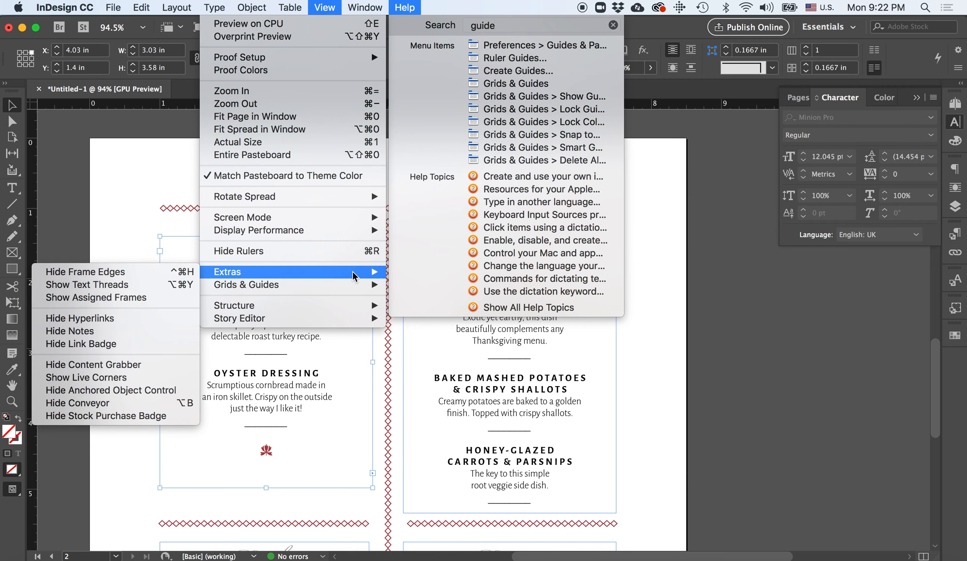
pyautogui.click(123, 272)
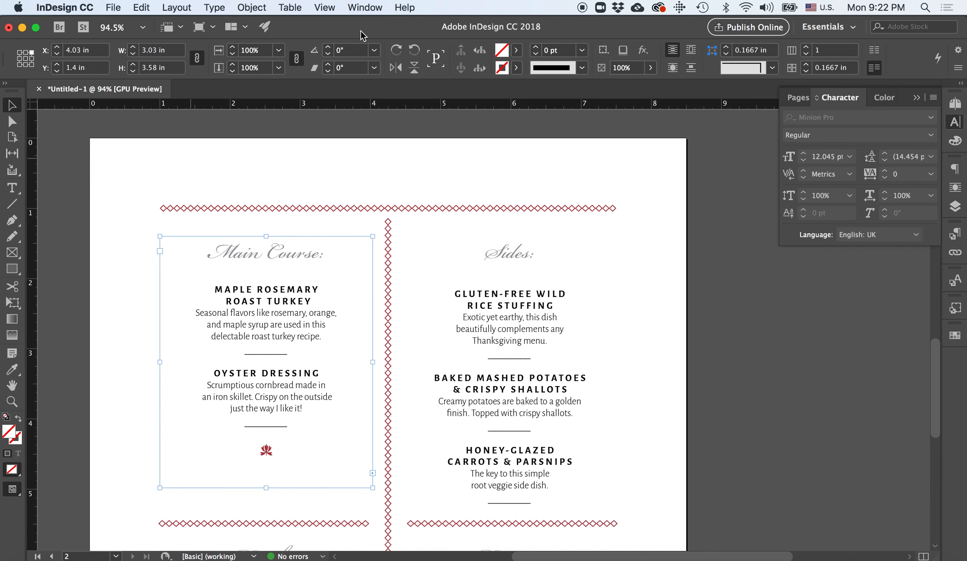
pyautogui.click(74, 183)
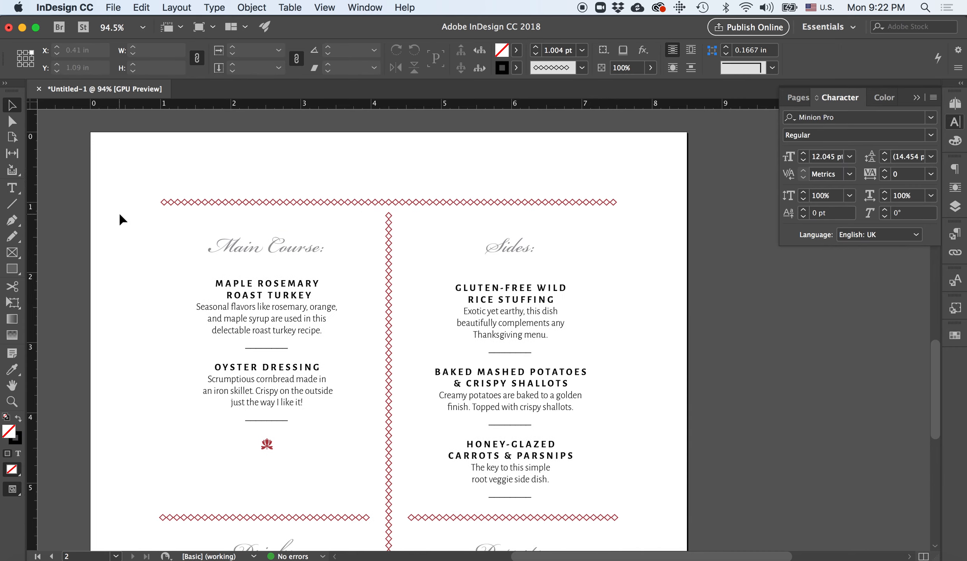
# Examine the inside menu page's overall layout, from the Main Course and Sides sections down to the bottom border
pyautogui.scroll(-3, 121, 214)
pyautogui.scroll(-10, 120, 215)
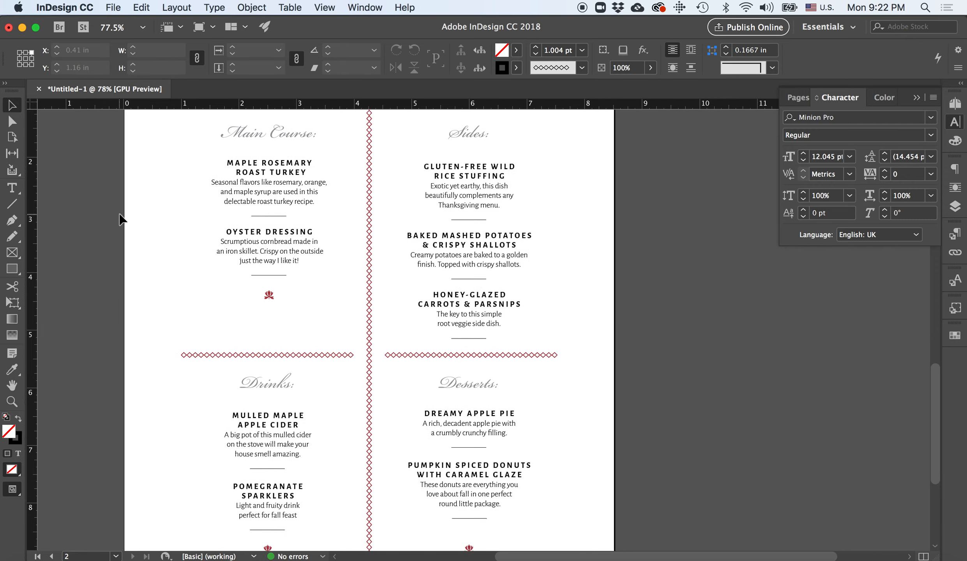
pyautogui.scroll(-1, 120, 213)
pyautogui.scroll(5, 119, 213)
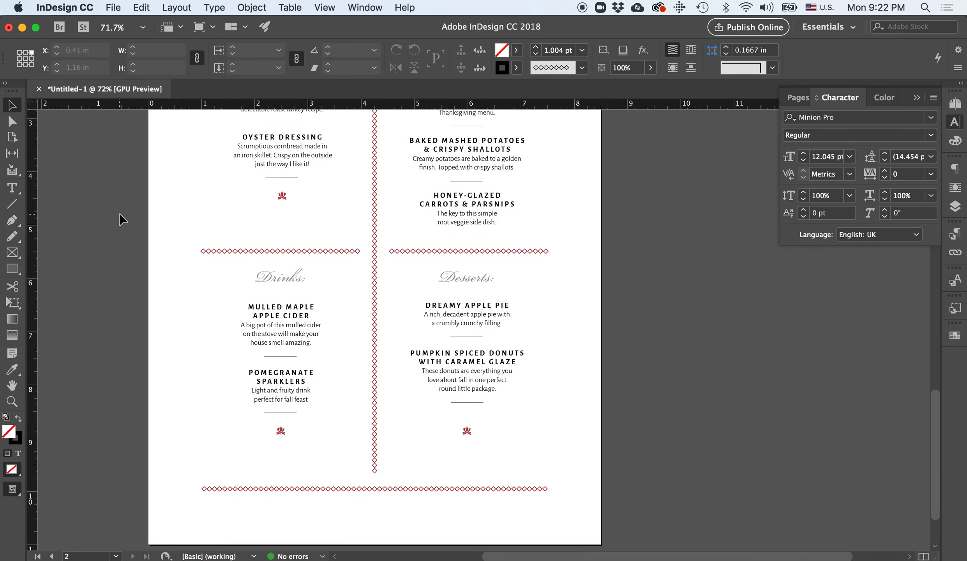
pyautogui.scroll(3, 119, 213)
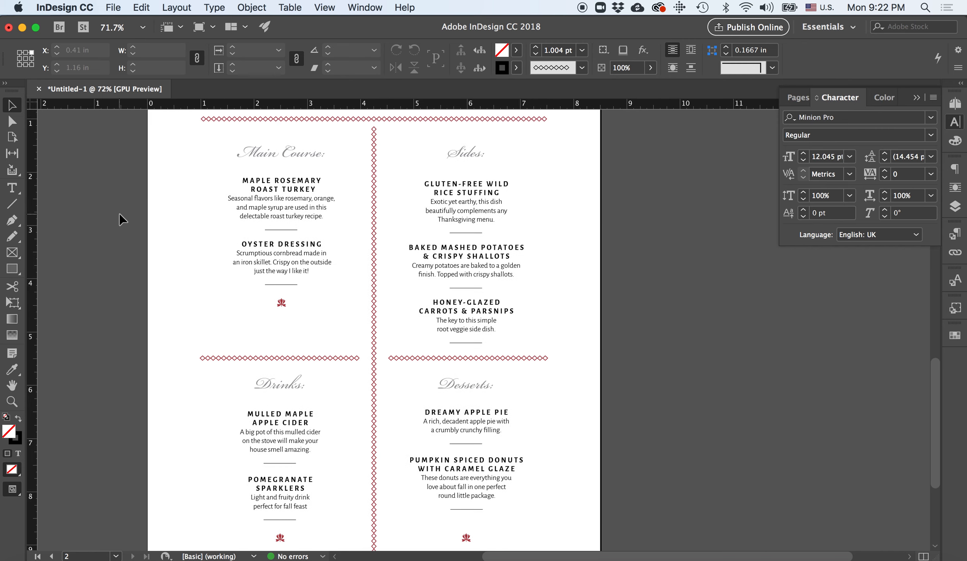
pyautogui.scroll(-2, 119, 213)
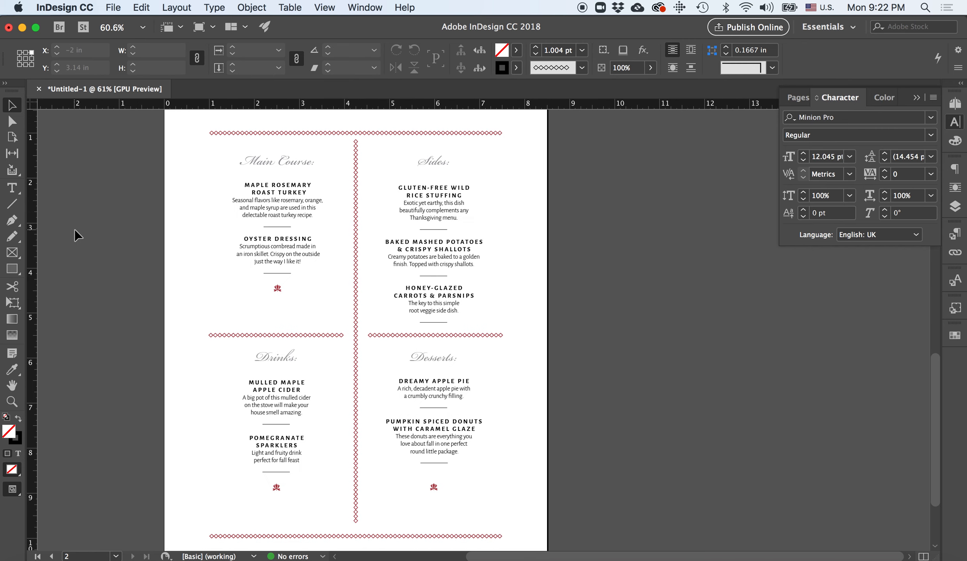
pyautogui.scroll(1, 212, 309)
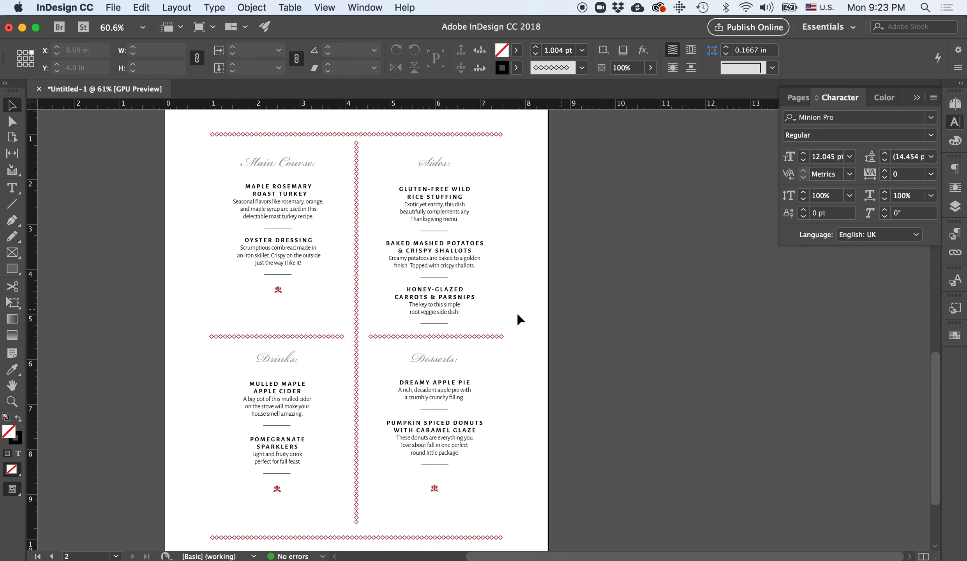
# Change the stroke of the horizontal, vertical, top and bottom diamond lines on the menu page to [Black] at 25% tint
pyautogui.click(310, 336)
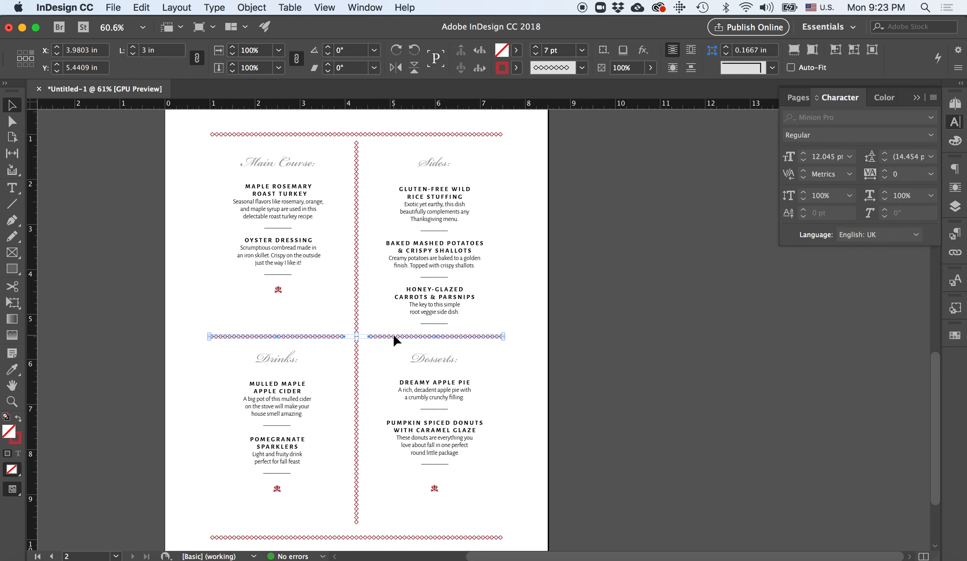
pyautogui.keyDown('shift'); pyautogui.click(358, 310); pyautogui.keyUp('shift')
pyautogui.keyDown('shift'); pyautogui.click(388, 134); pyautogui.keyUp('shift')
pyautogui.keyDown('shift'); pyautogui.click(335, 537); pyautogui.keyUp('shift')
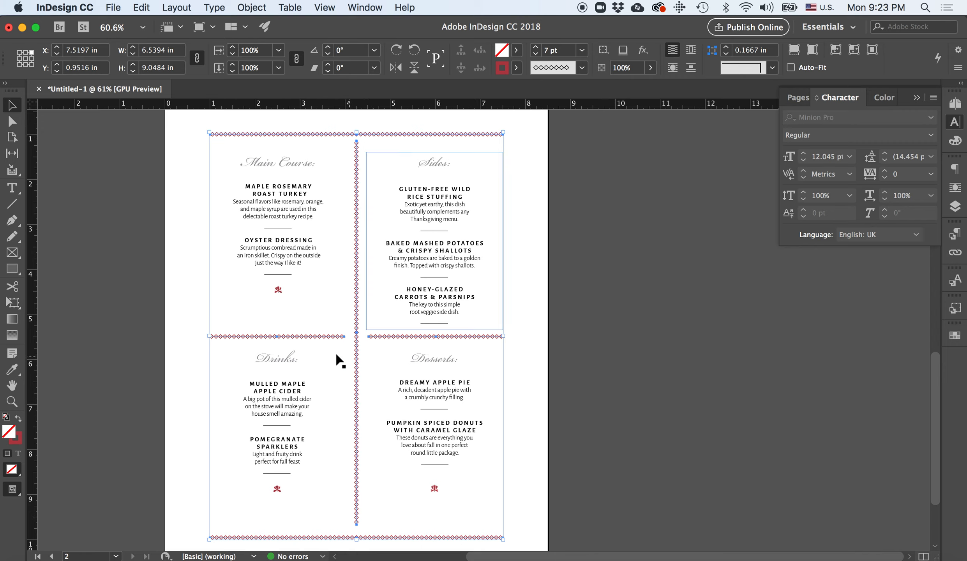
pyautogui.click(516, 69)
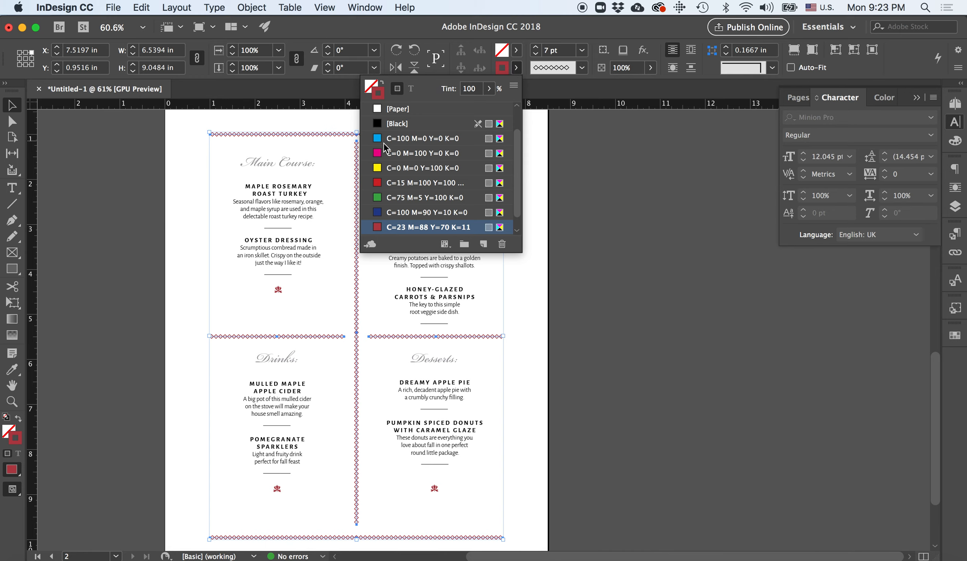
pyautogui.click(379, 122)
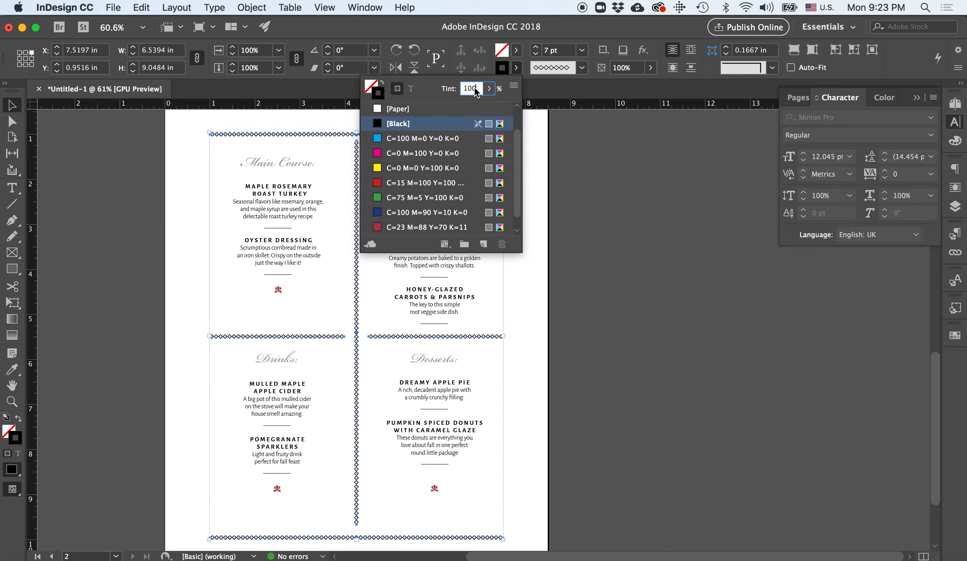
pyautogui.write('25')
pyautogui.press('Return')
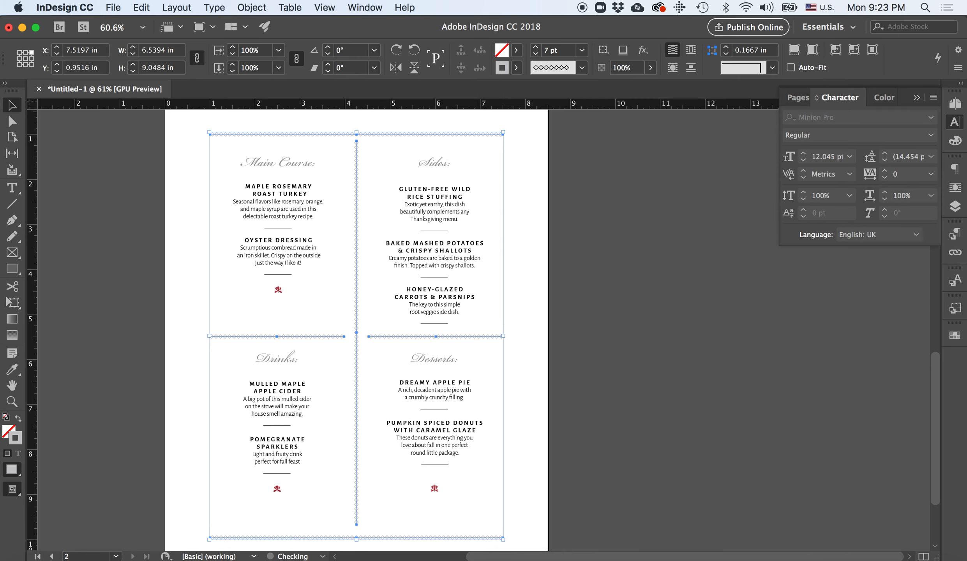
pyautogui.click(154, 210)
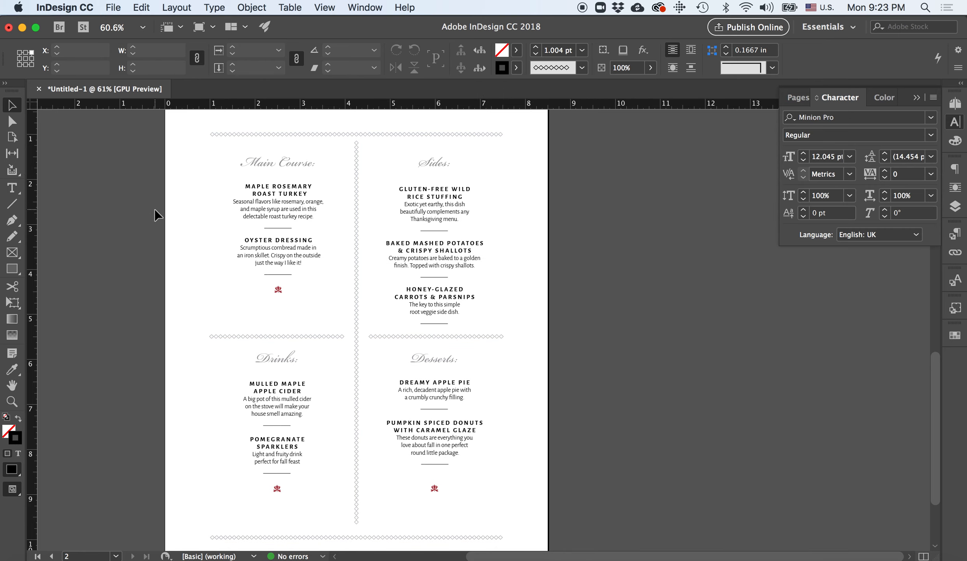
# Apply the Autumn Red swatch to the text fill of the "Main Course:" heading
pyautogui.press('t')
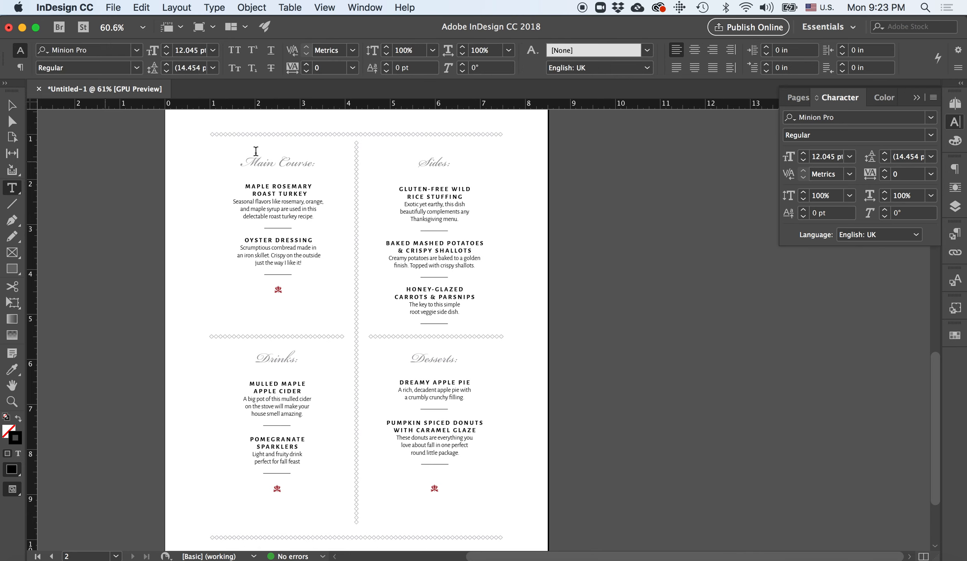
pyautogui.tripleClick(283, 160)
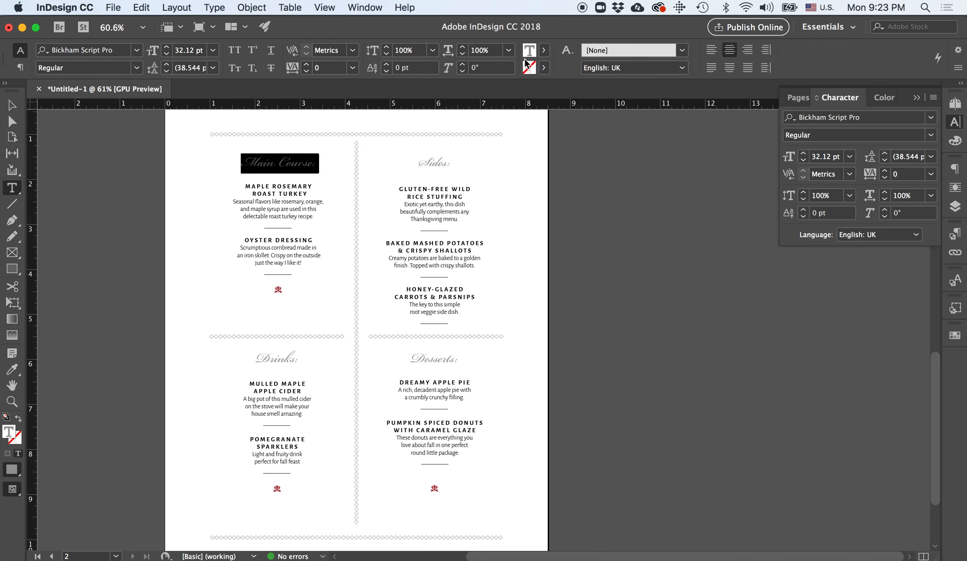
pyautogui.click(542, 51)
pyautogui.scroll(-2, 514, 149)
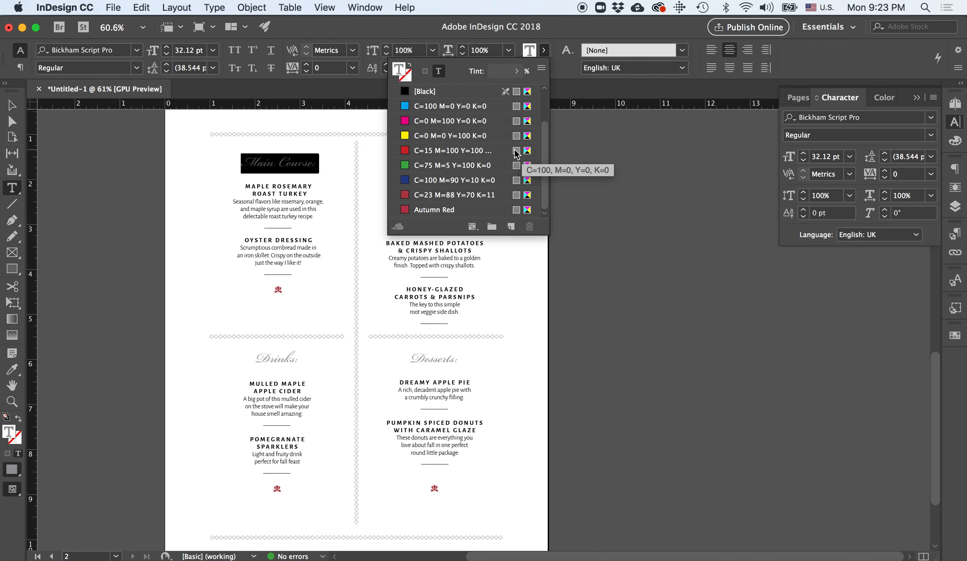
pyautogui.click(407, 210)
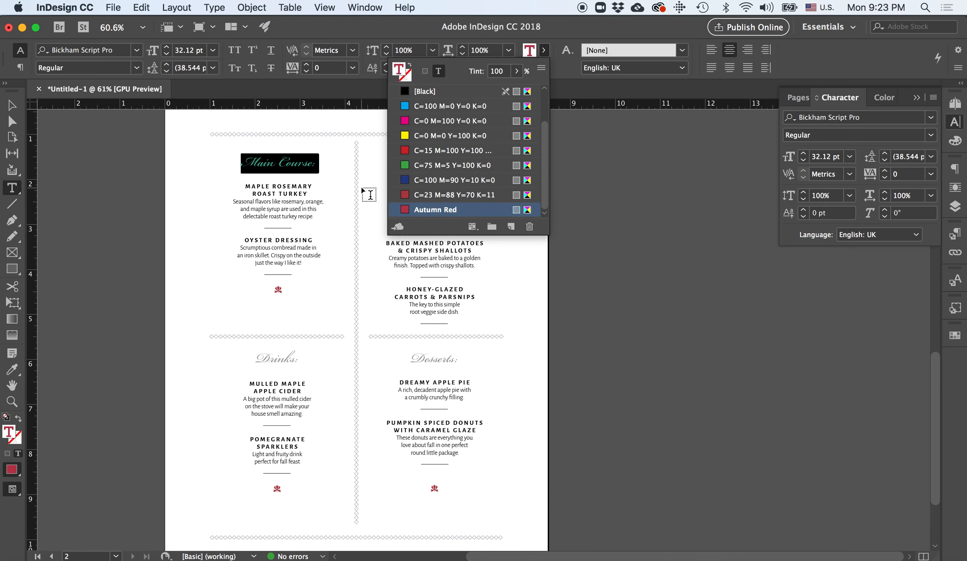
pyautogui.click(366, 195)
# Apply the Autumn Red swatch to the text fill of the "Sides:" heading
pyautogui.tripleClick(432, 165)
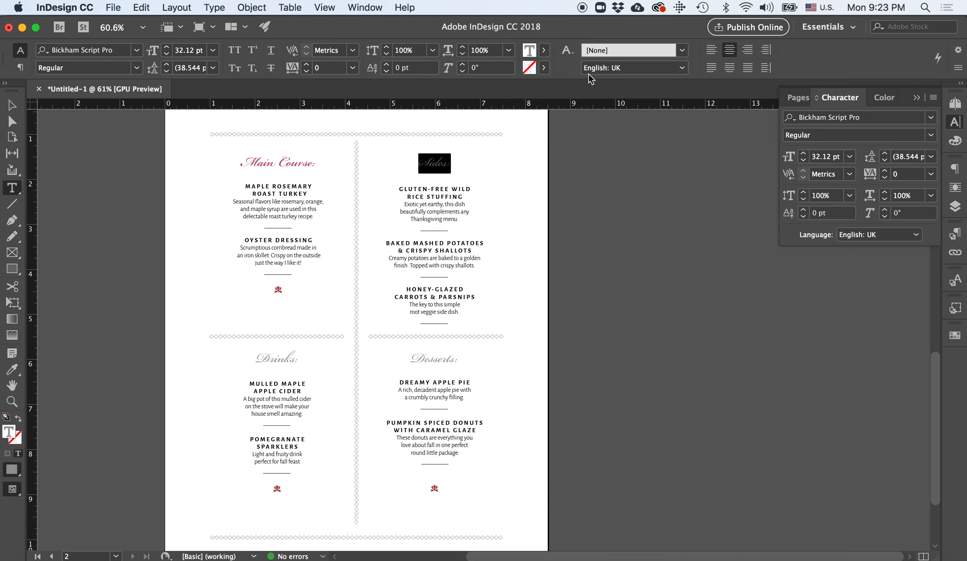
pyautogui.click(544, 51)
pyautogui.scroll(-2, 432, 171)
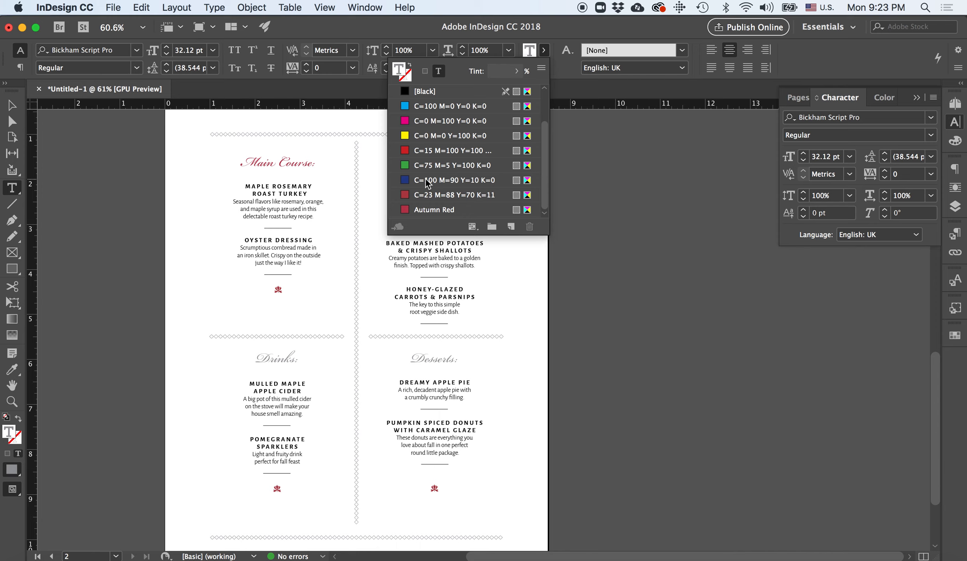
pyautogui.click(407, 210)
# Apply the Autumn Red swatch to the text fill of the "Drinks:" heading
pyautogui.tripleClick(275, 352)
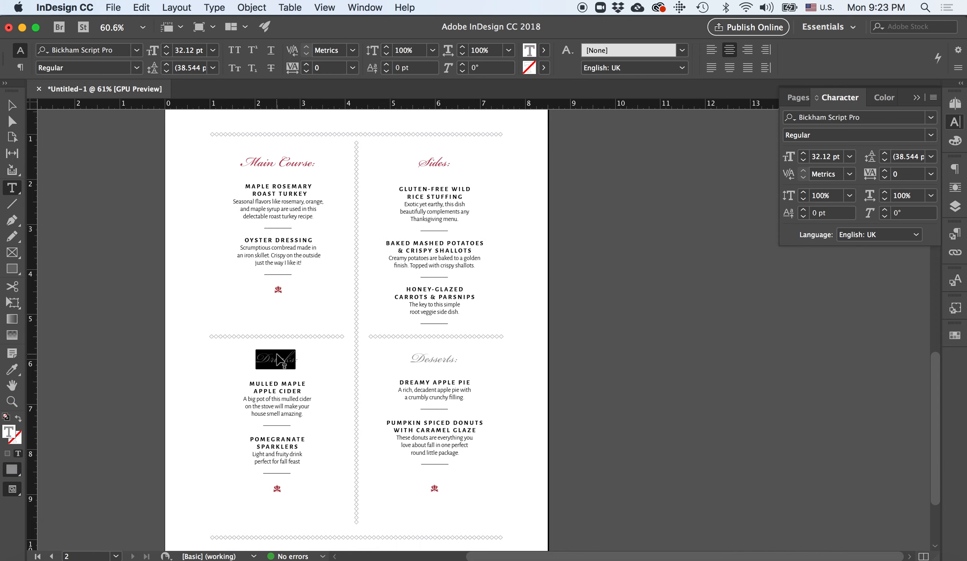
pyautogui.click(543, 50)
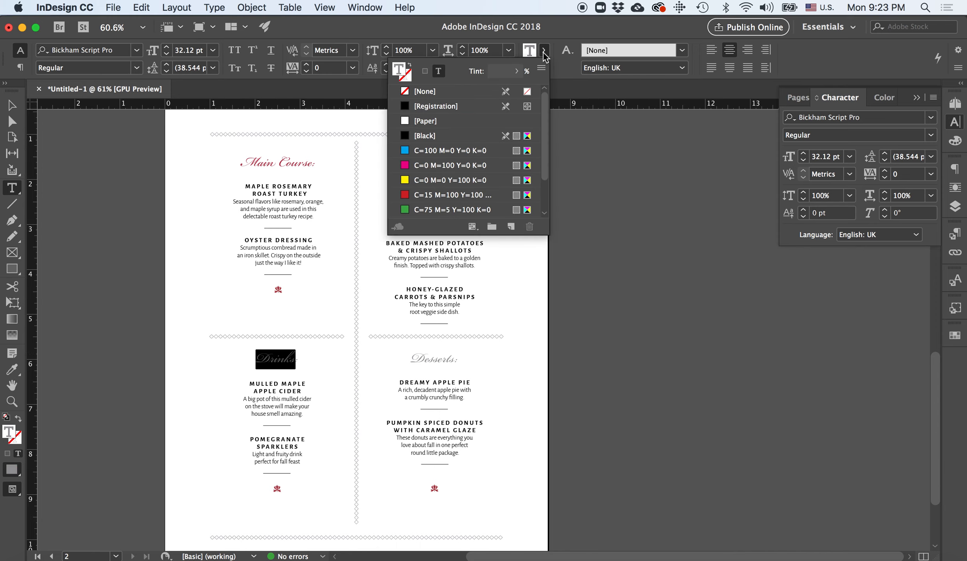
pyautogui.scroll(-2, 432, 210)
pyautogui.click(432, 210)
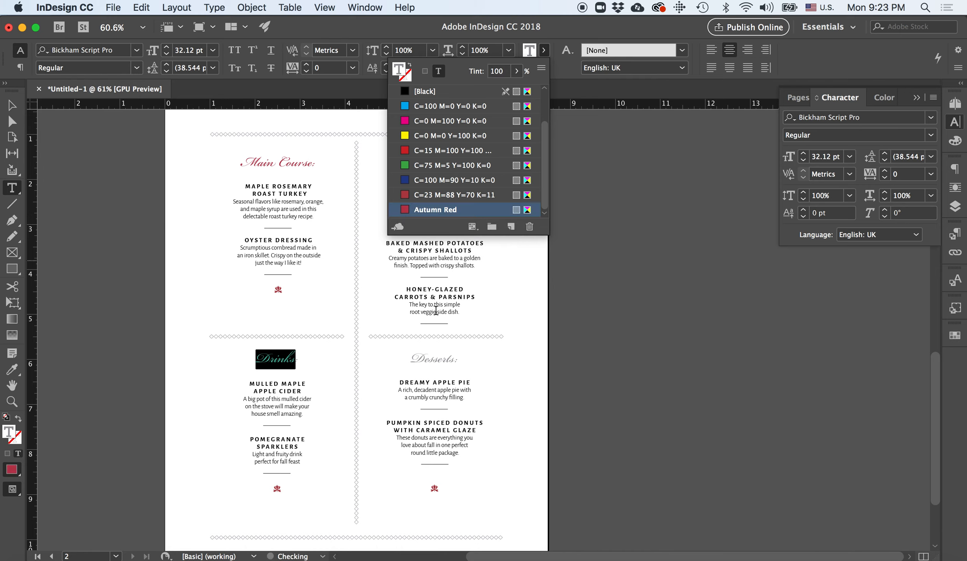
# Apply the Autumn Red swatch to the text fill of the "Desserts:" heading and deselect it
pyautogui.tripleClick(435, 359)
pyautogui.click(544, 51)
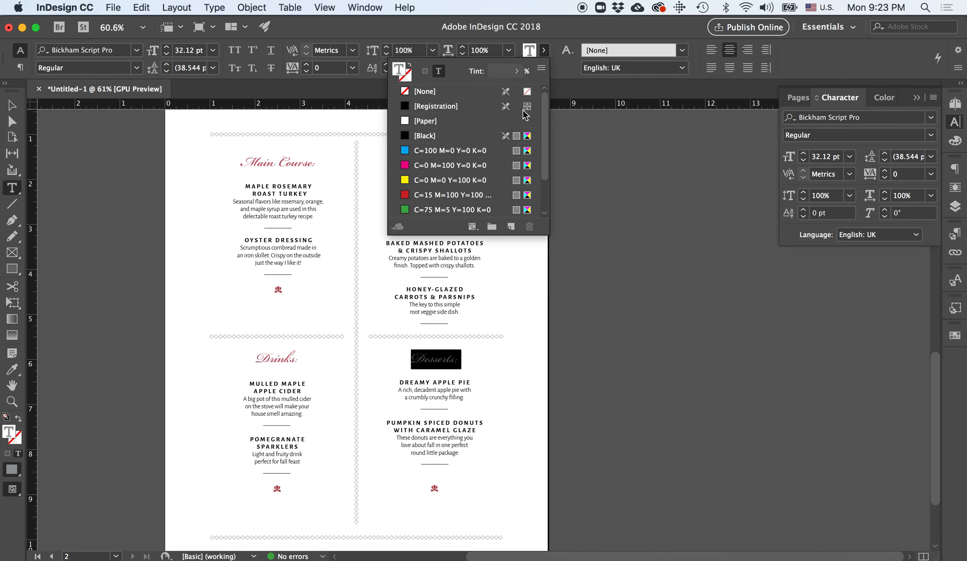
pyautogui.scroll(-2, 449, 212)
pyautogui.click(449, 210)
pyautogui.press('Escape')
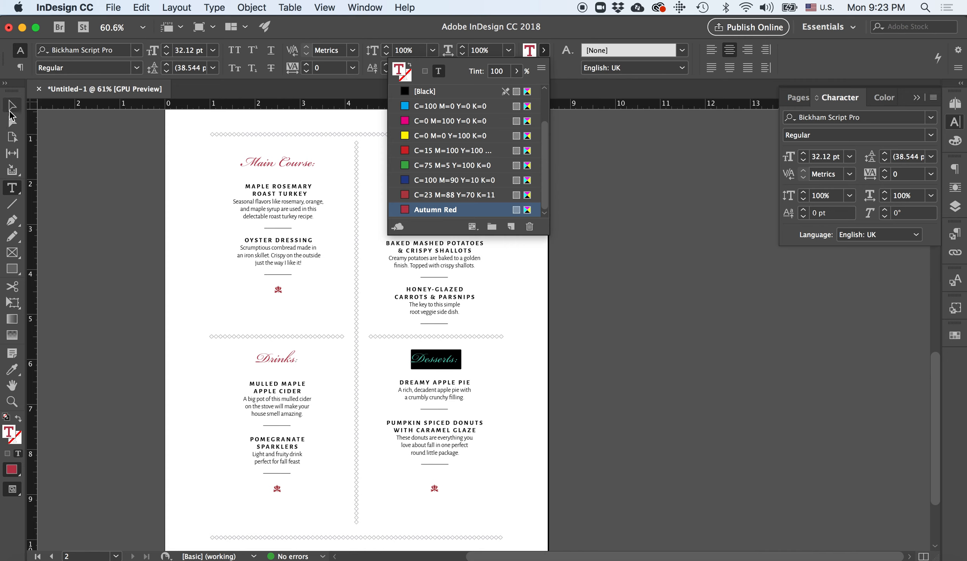
pyautogui.click(103, 164)
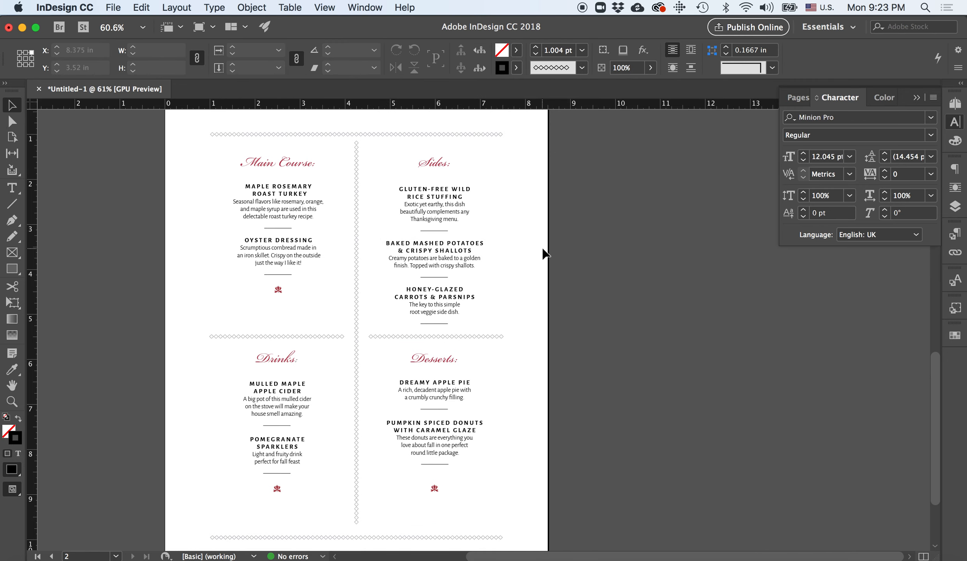
# Review the red cover and the inside menu page to check the overall design
pyautogui.hscroll(-3, 545, 253)
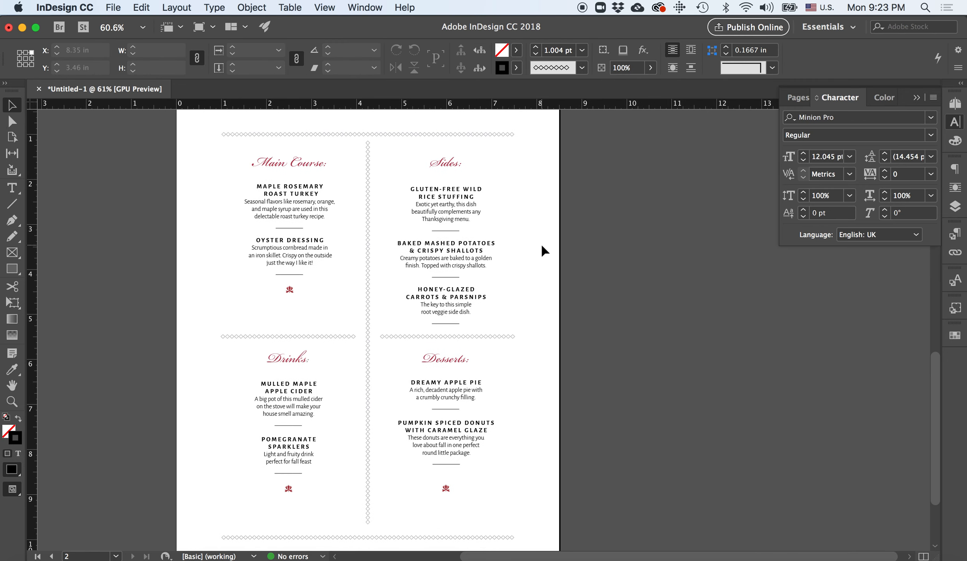
pyautogui.scroll(10, 544, 251)
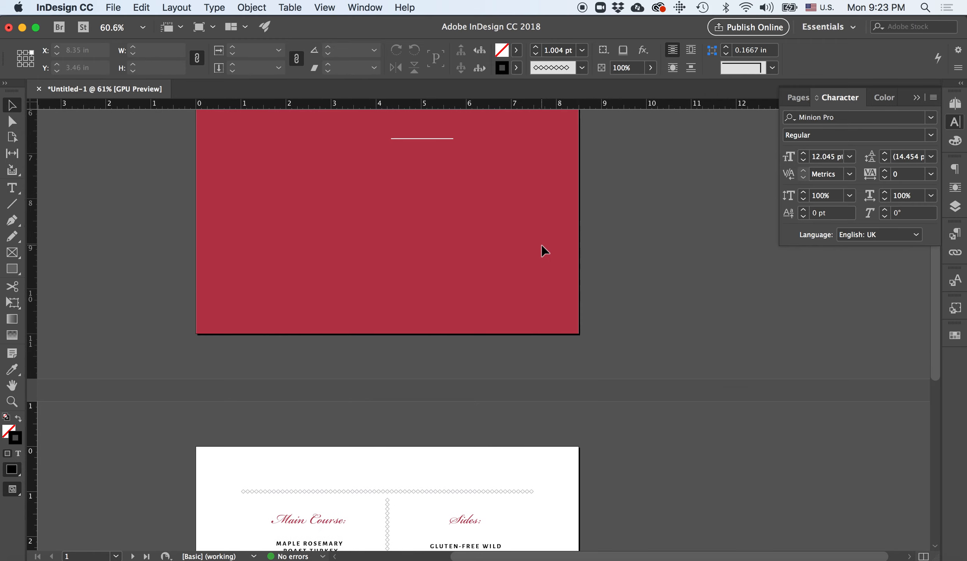
pyautogui.scroll(-2, 544, 251)
pyautogui.scroll(-1, 545, 253)
pyautogui.scroll(5, 545, 253)
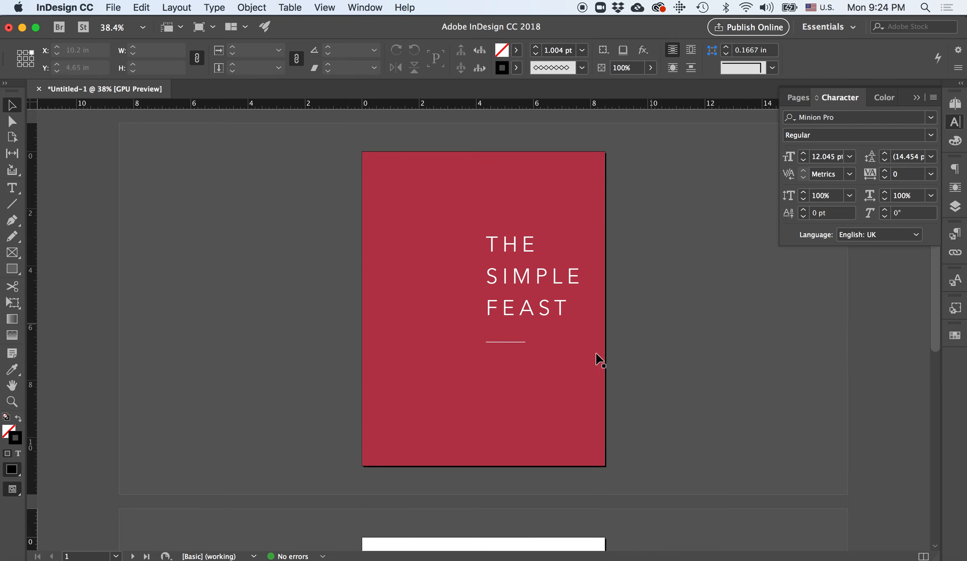
pyautogui.scroll(-1, 519, 364)
pyautogui.scroll(-10, 520, 364)
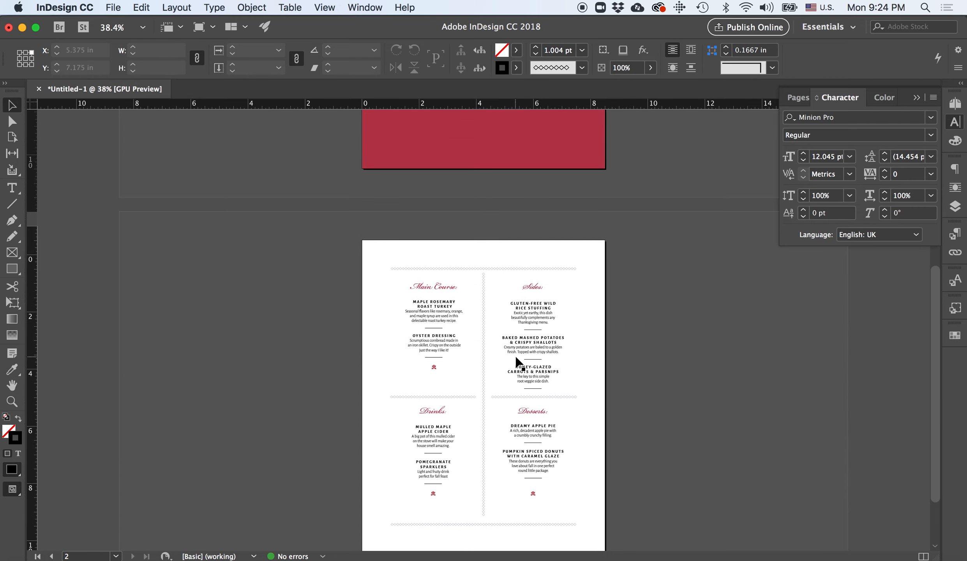
pyautogui.scroll(4, 519, 364)
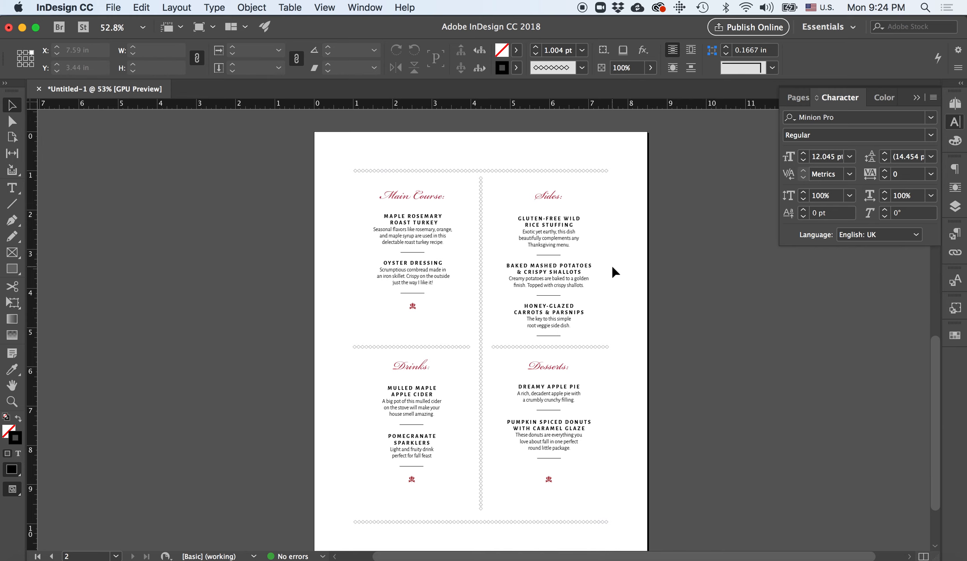
pyautogui.scroll(-1, 614, 271)
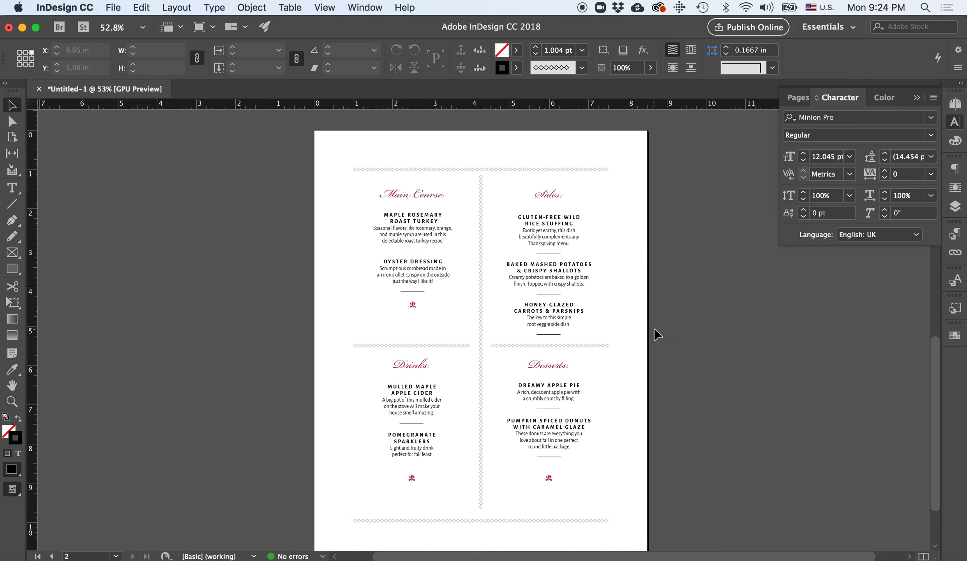
pyautogui.scroll(-1, 653, 328)
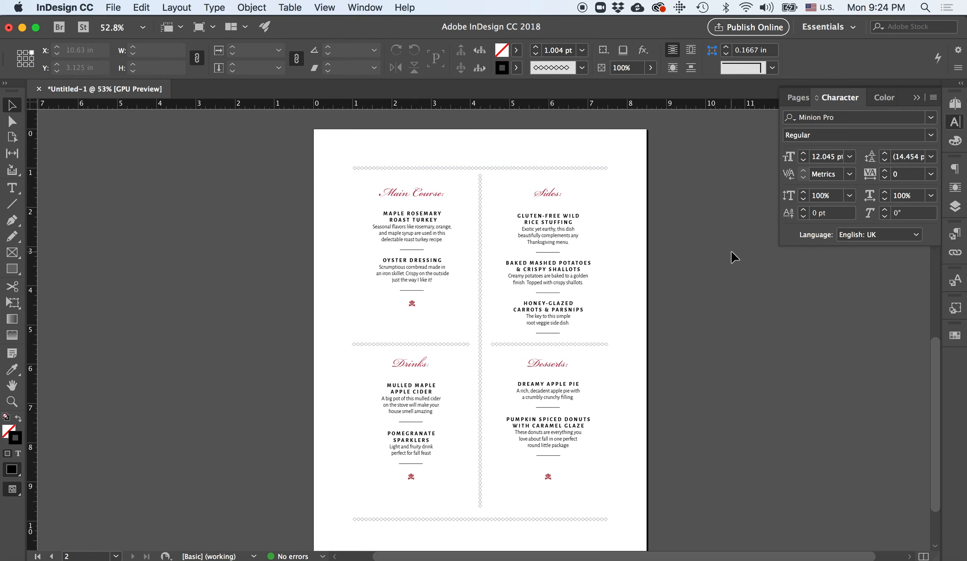
# Check the page dimensions and available page sizes in Document Setup, leaving the settings as they are
pyautogui.click(113, 8)
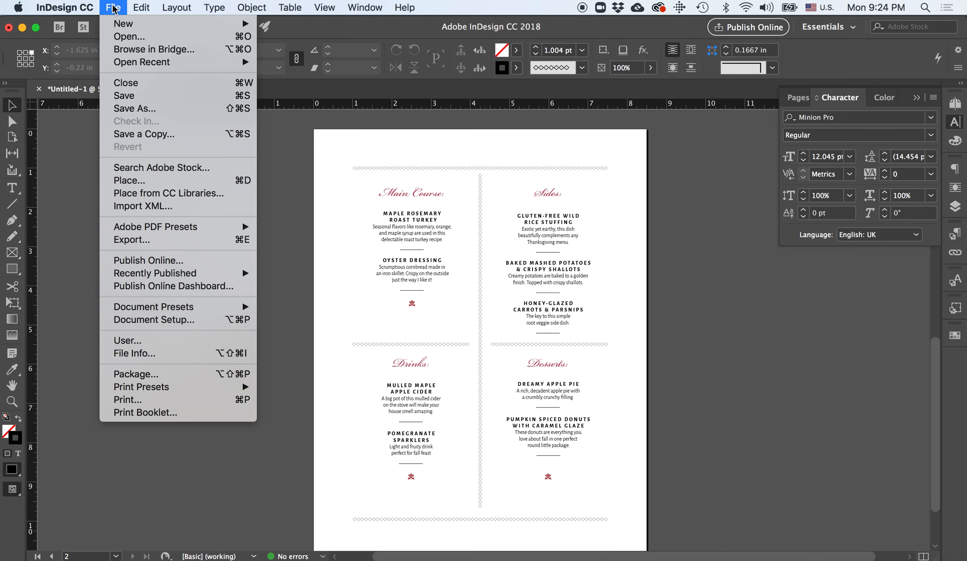
pyautogui.click(125, 325)
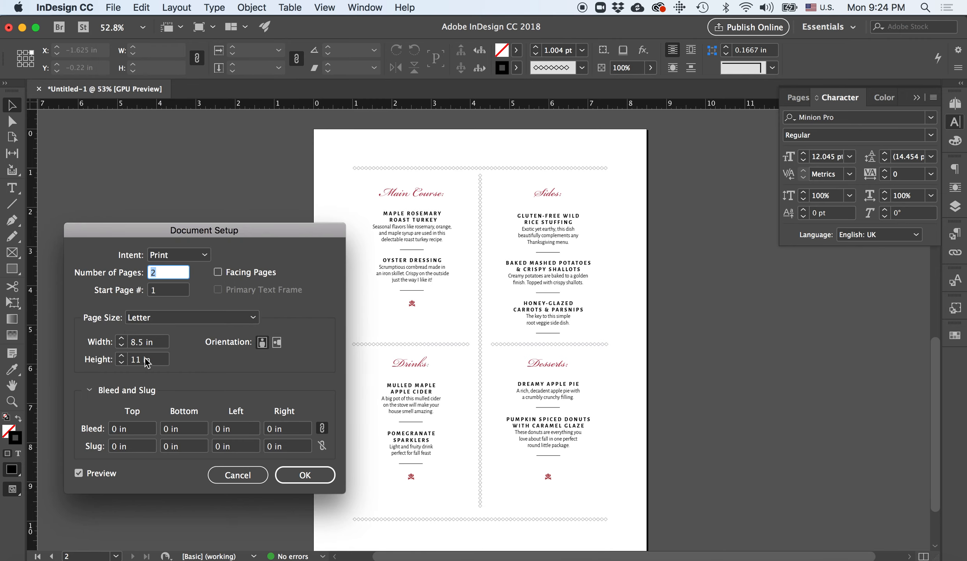
pyautogui.click(253, 318)
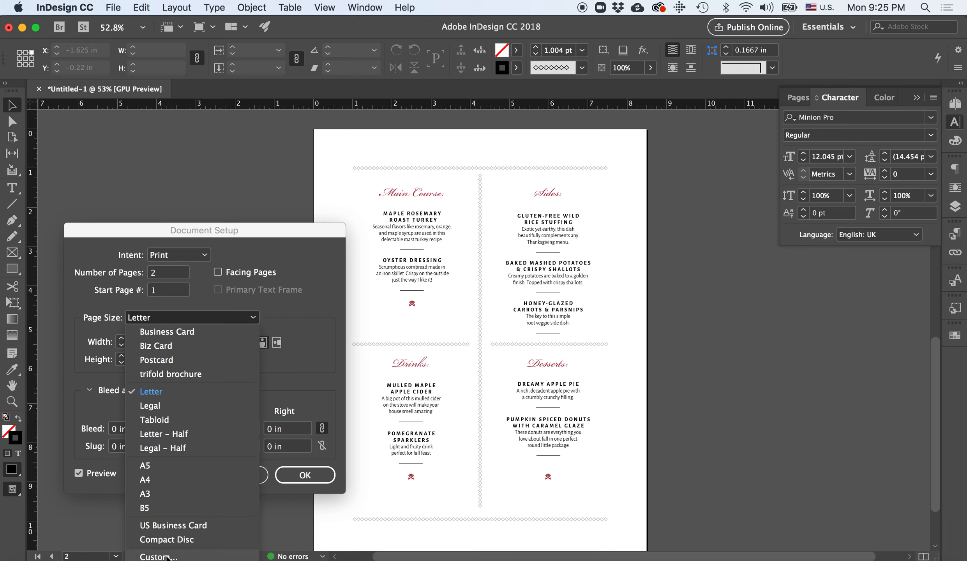
pyautogui.click(315, 347)
pyautogui.click(237, 475)
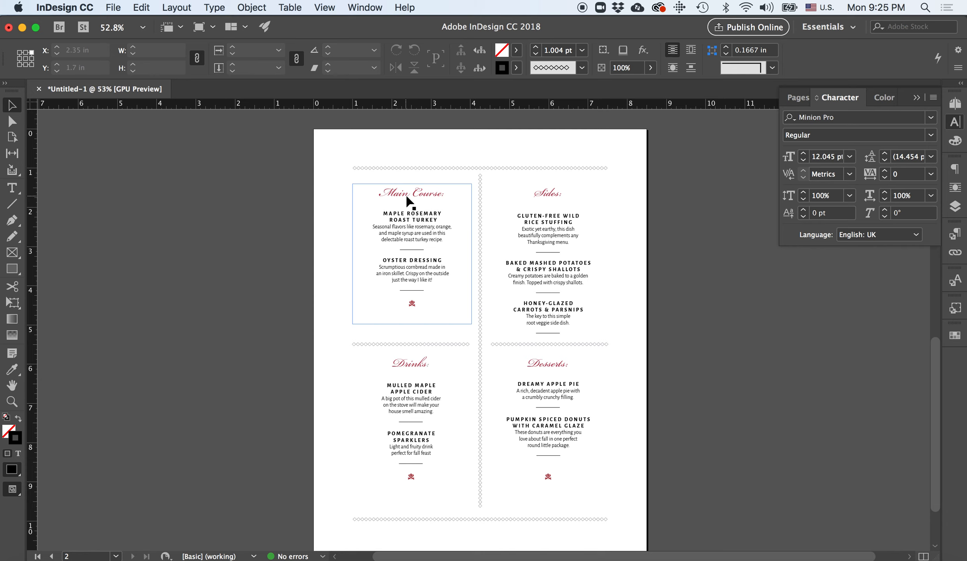
# Start a PDF export with the [High Quality Print] preset and choose the "13 Week GA ART160-43" folder as its destination
pyautogui.click(113, 7)
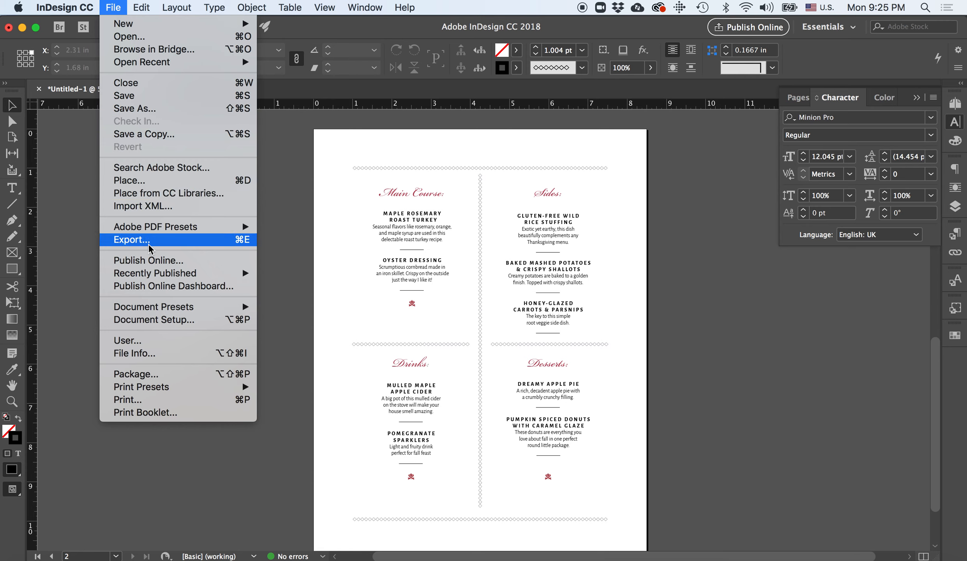
pyautogui.moveTo(148, 232)
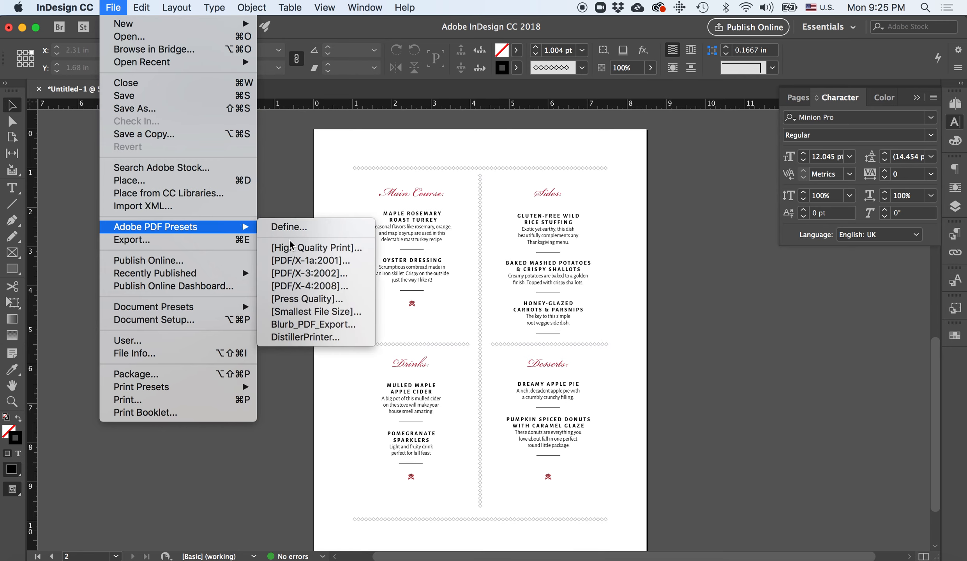
pyautogui.click(292, 250)
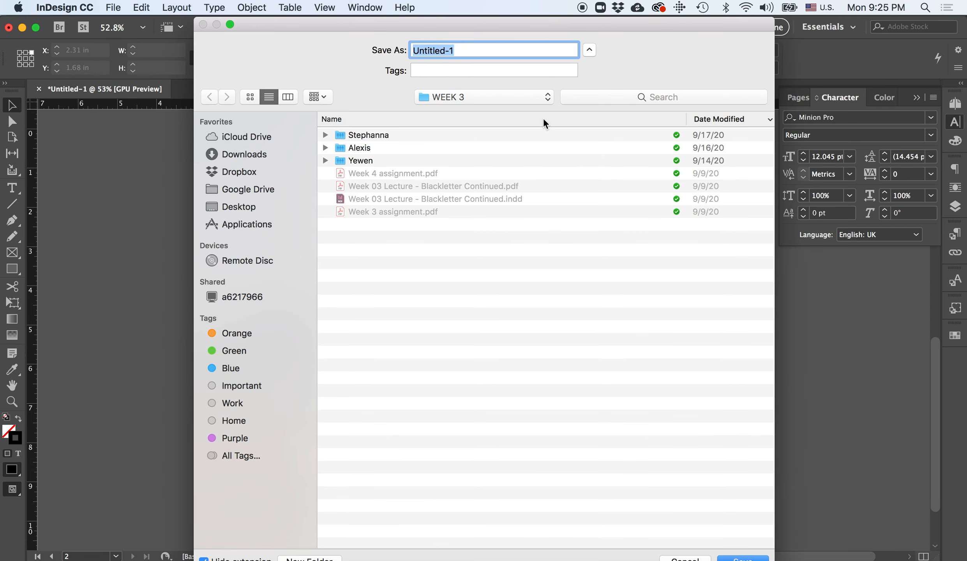
pyautogui.click(545, 98)
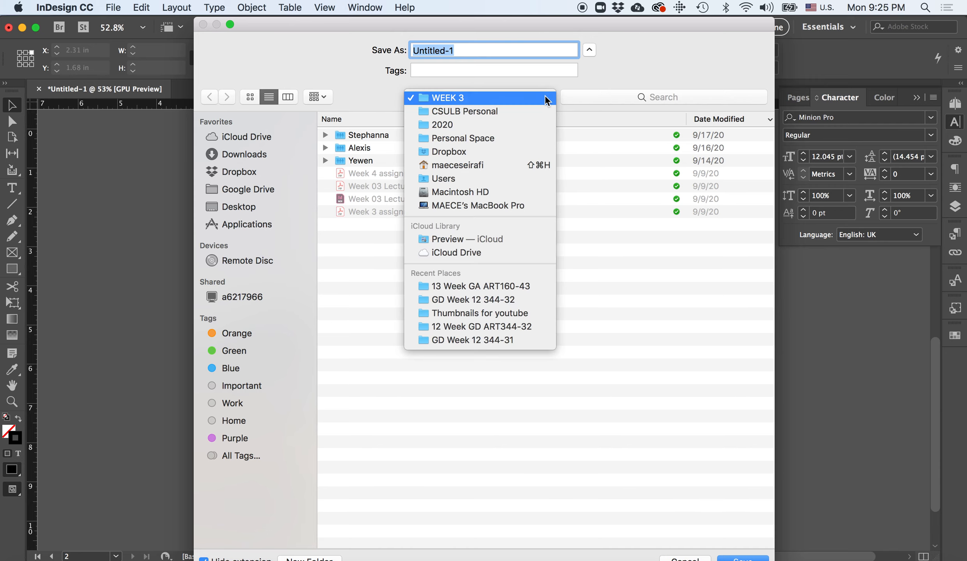
pyautogui.click(472, 288)
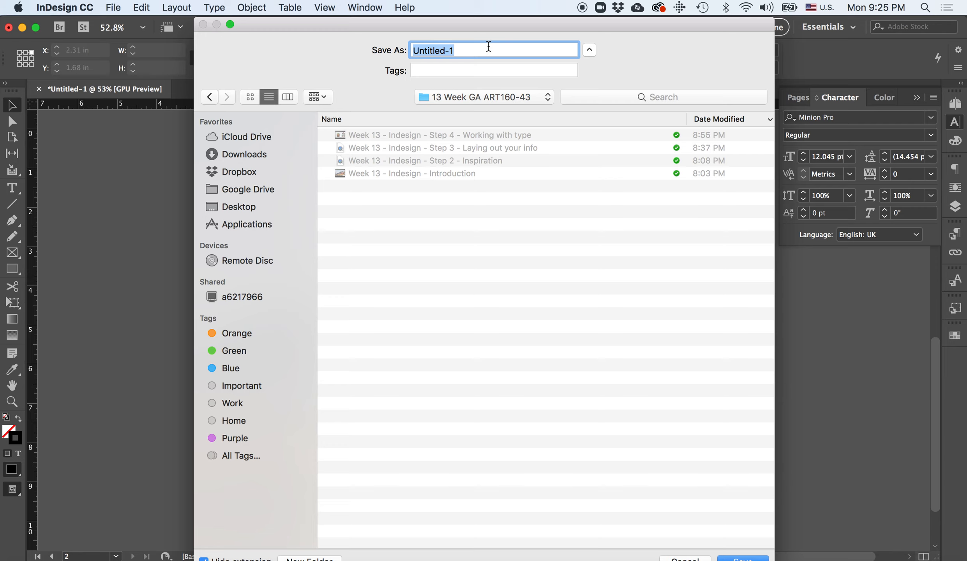
# Name the PDF "Menu Tutorial" and save it to proceed to the export options
pyautogui.write('Menu Tuturi')
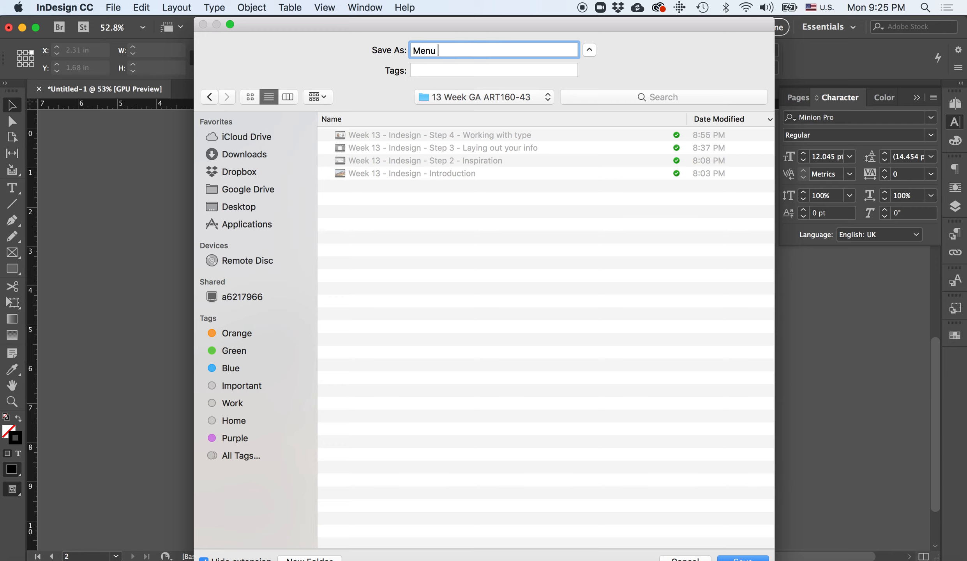
pyautogui.press('BackSpace')
pyautogui.press('BackSpace')
pyautogui.press('BackSpace')
pyautogui.press('BackSpace')
pyautogui.write('torial')
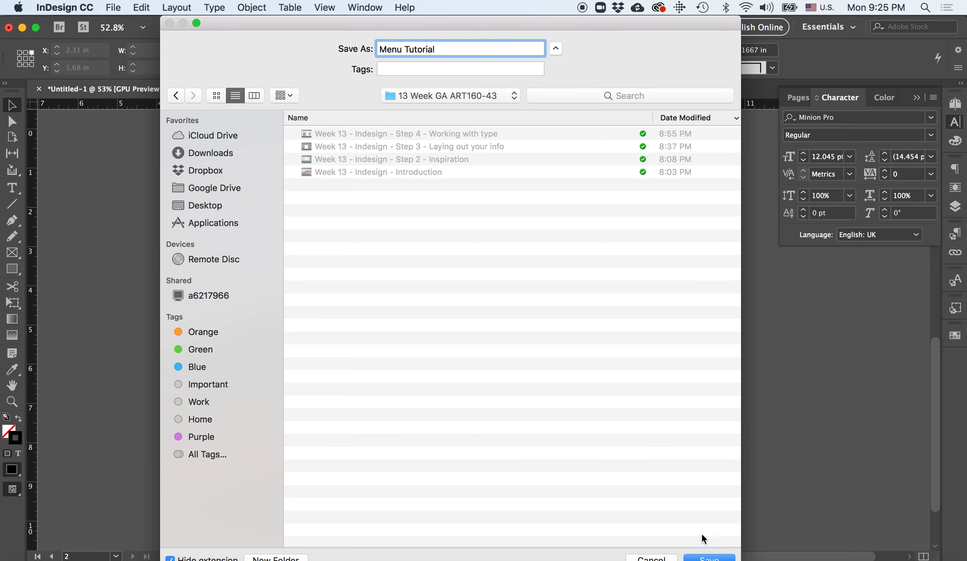
pyautogui.click(706, 558)
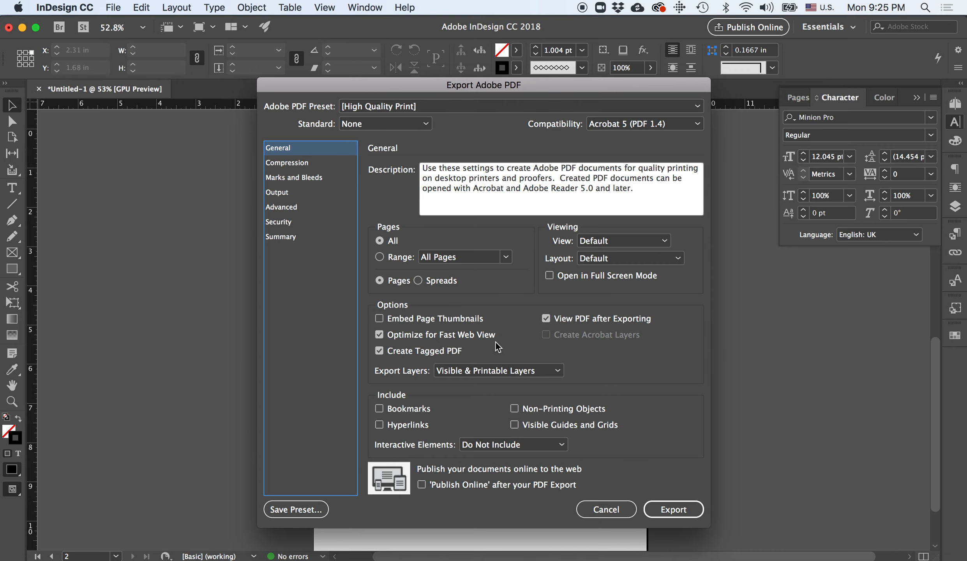
# Review the Compression, Marks and Bleeds, Output, Advanced, Security and Summary settings, and export the PDF
pyautogui.click(300, 163)
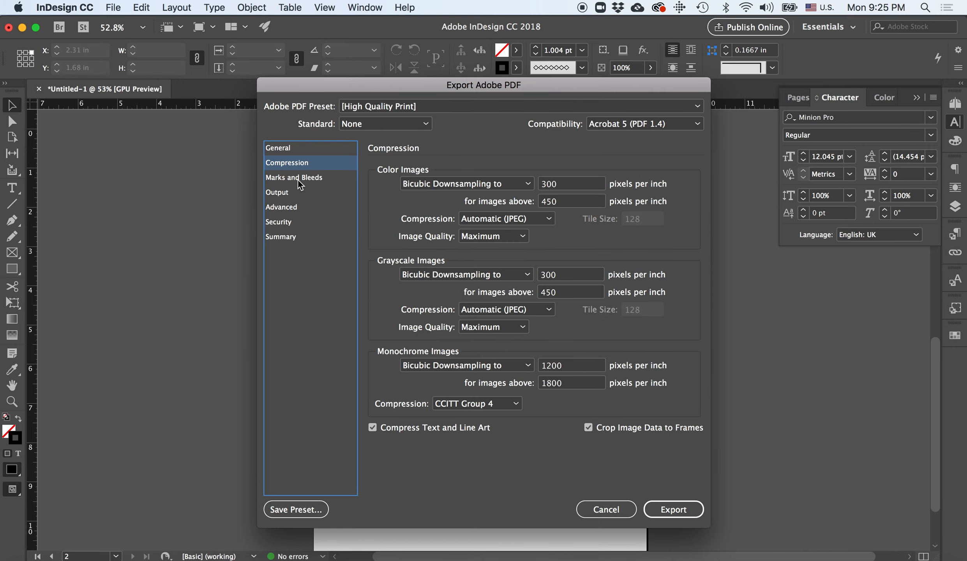
pyautogui.click(297, 180)
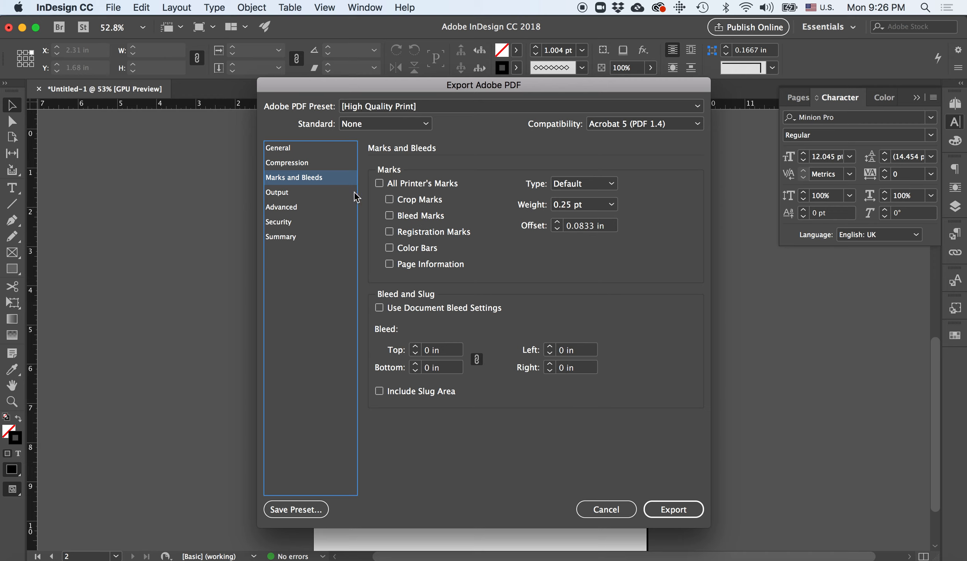
pyautogui.click(292, 193)
pyautogui.click(291, 207)
pyautogui.click(291, 222)
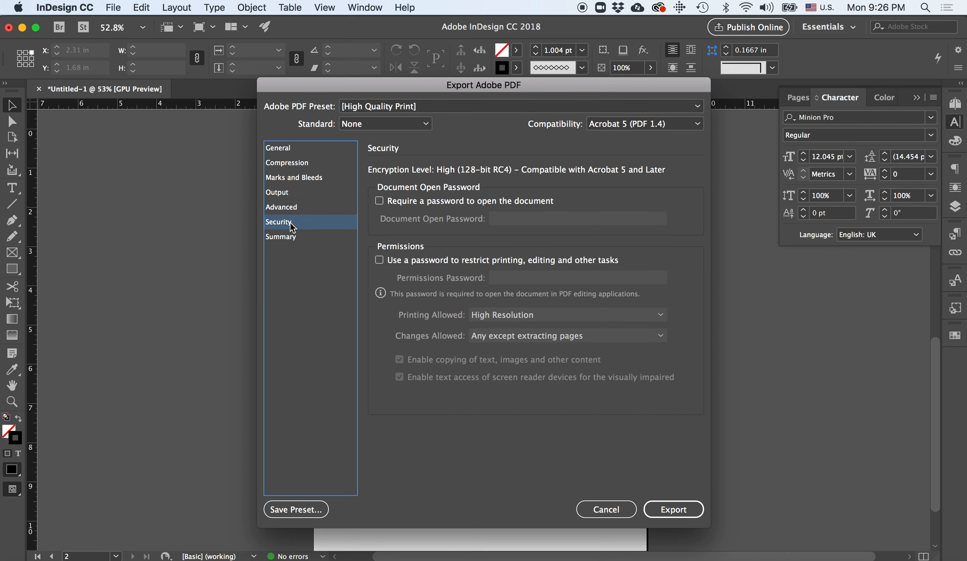
pyautogui.click(291, 236)
pyautogui.click(673, 511)
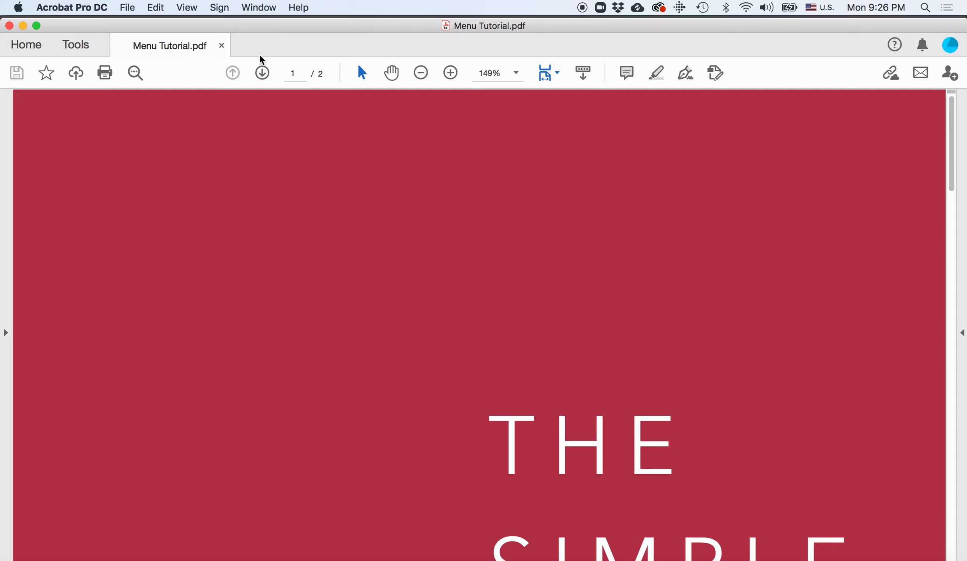
# View the exported Menu Tutorial.pdf at full-page size and look through its cover and menu page
pyautogui.press('super+0')
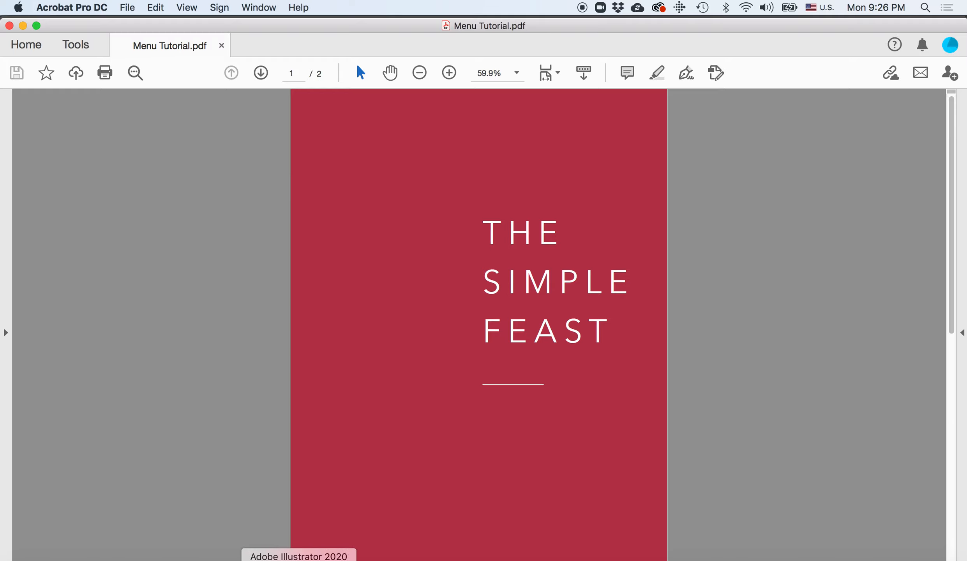
pyautogui.scroll(-10, 443, 408)
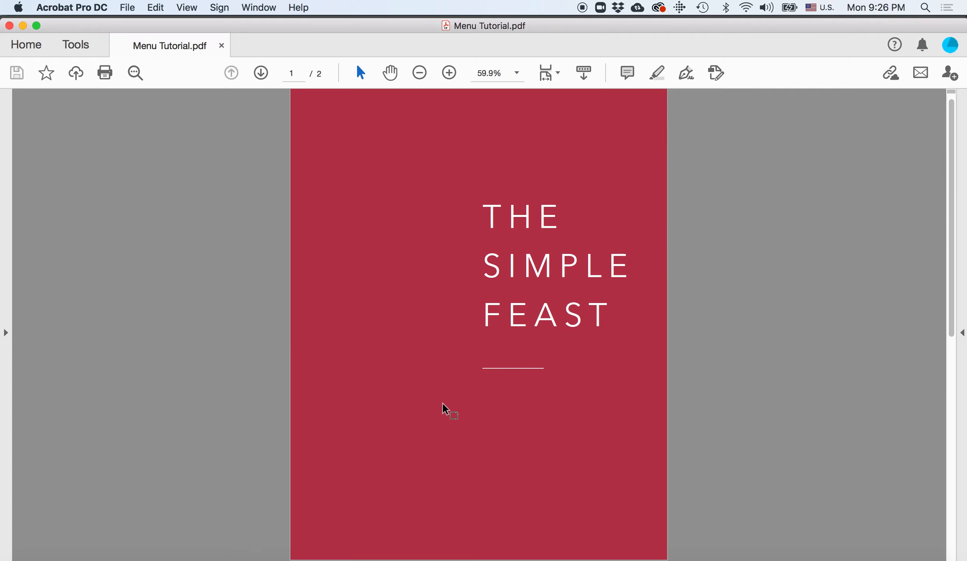
pyautogui.scroll(10, 442, 408)
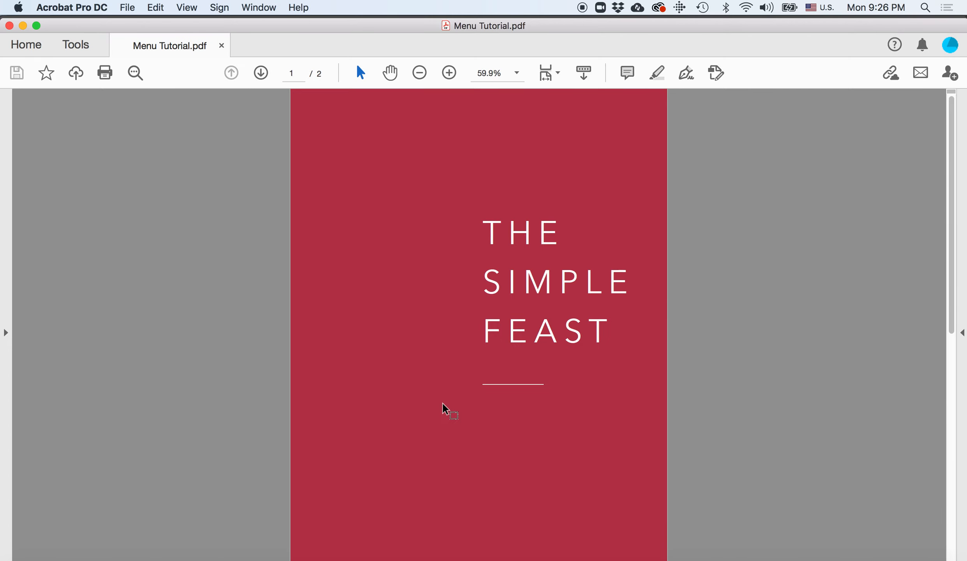
pyautogui.scroll(-10, 445, 409)
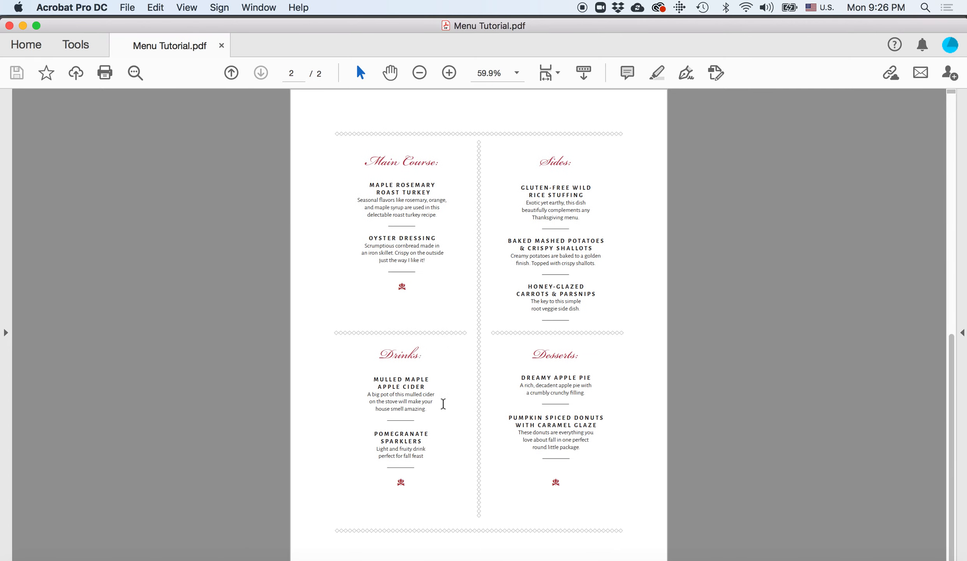